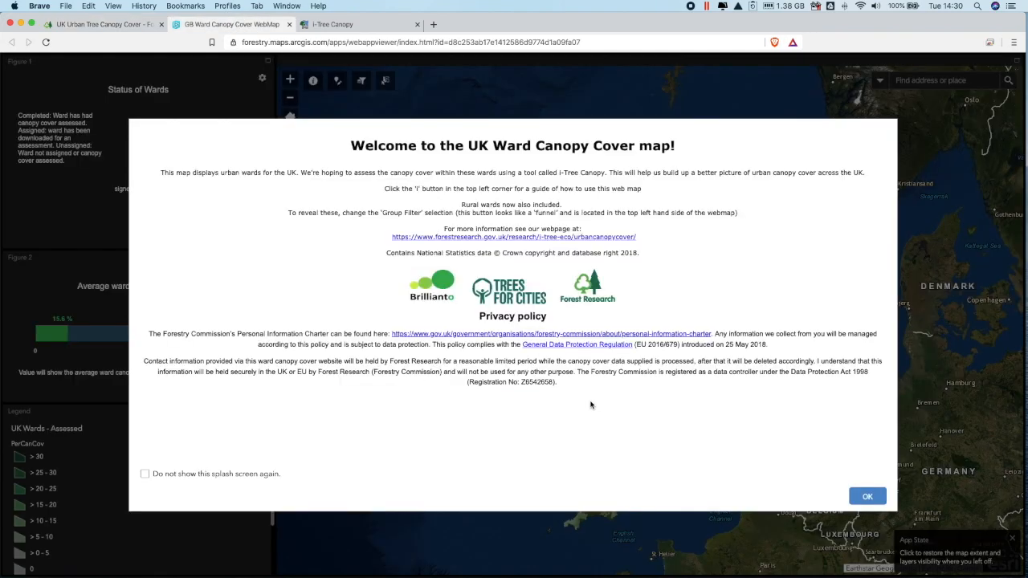
Step: Dismiss the welcome message and inspect the assigned share in the Status of Wards chart
click(867, 497)
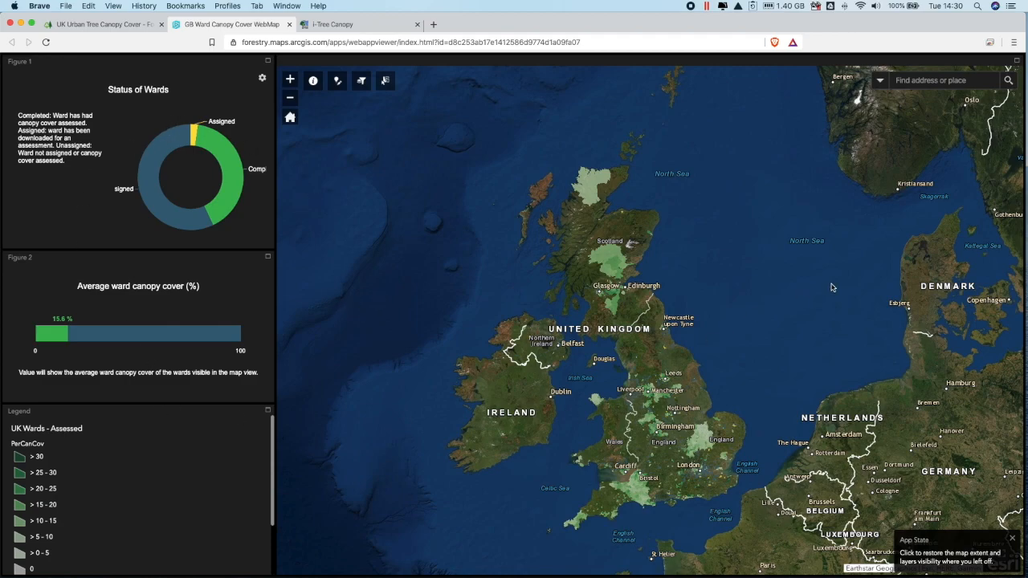
drag(725, 306, 751, 310)
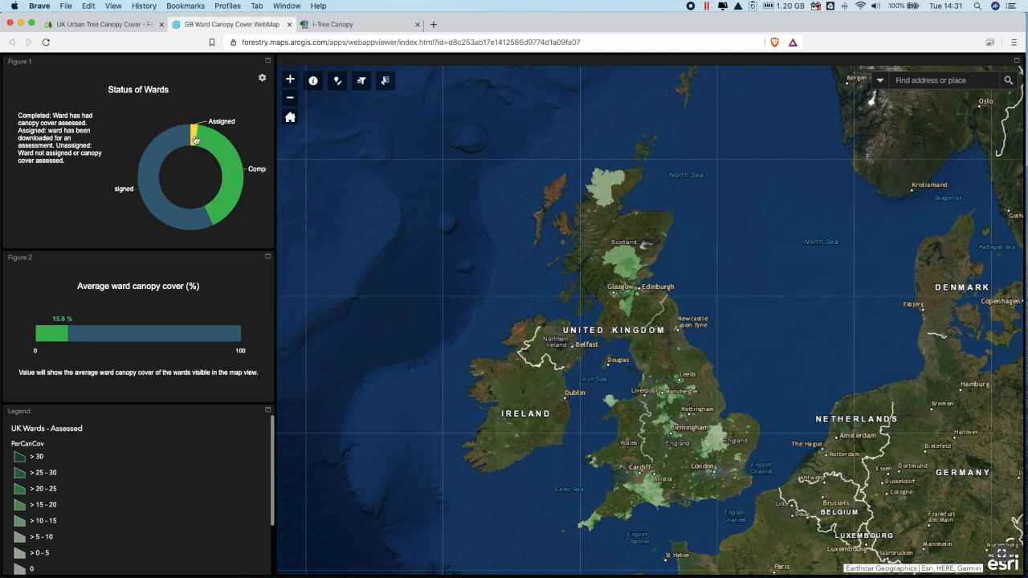
mouse_move(194, 141)
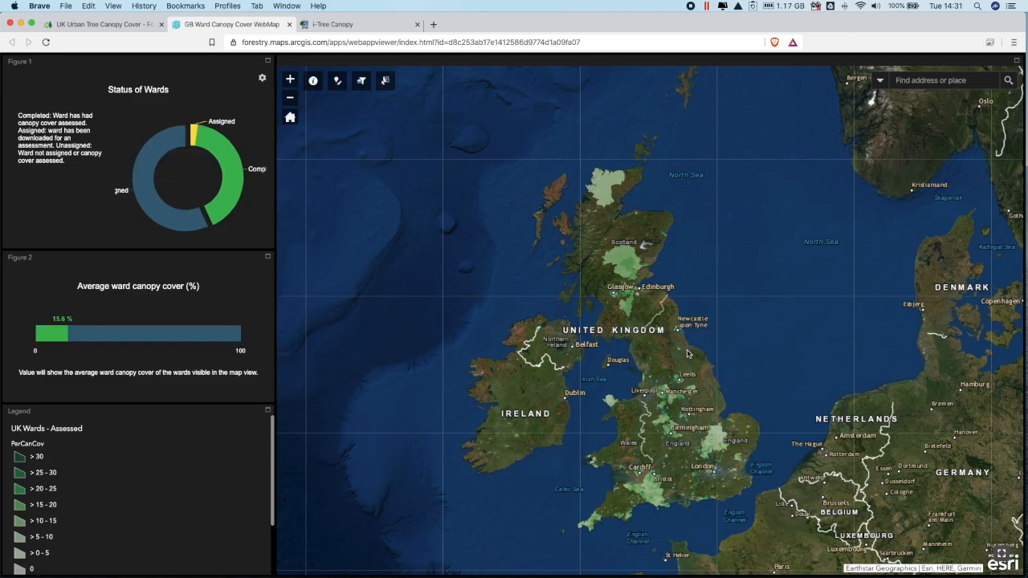
Step: Search the ward map for "worcester", go to Worcester, Worcestershire, England, GBR, and dismiss the search result pop-up
click(943, 83)
text(wor)
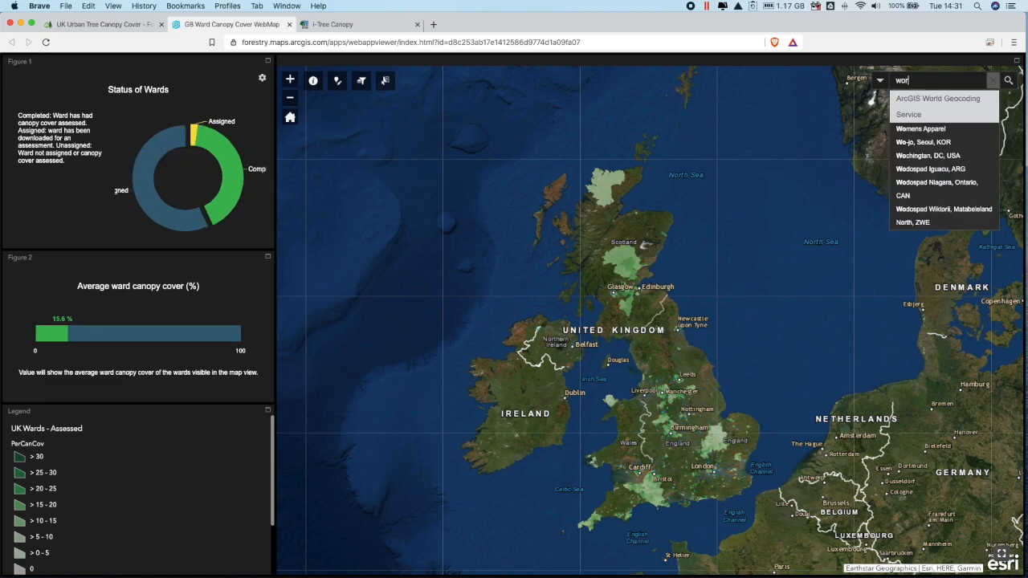
text(cester)
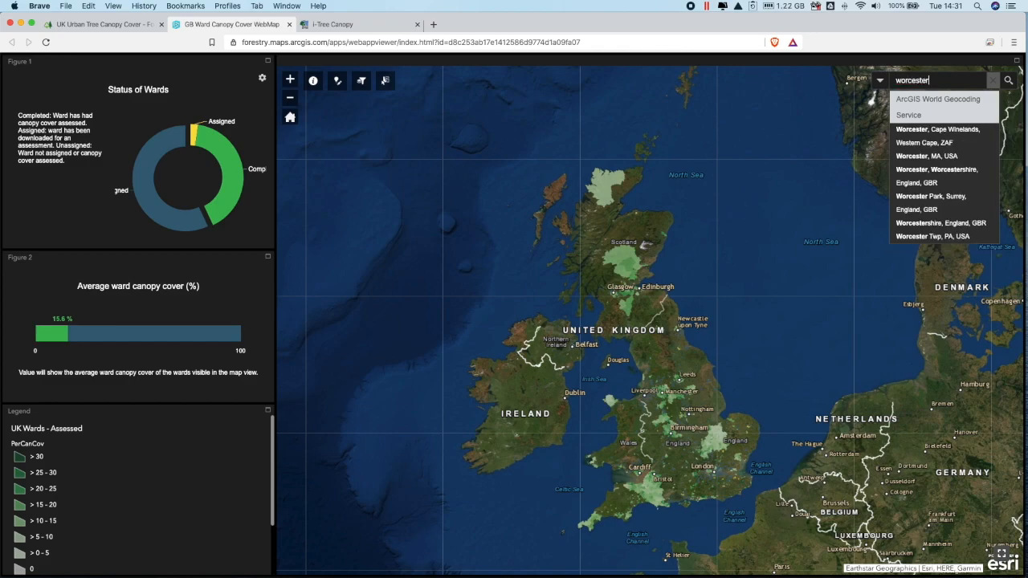
click(938, 174)
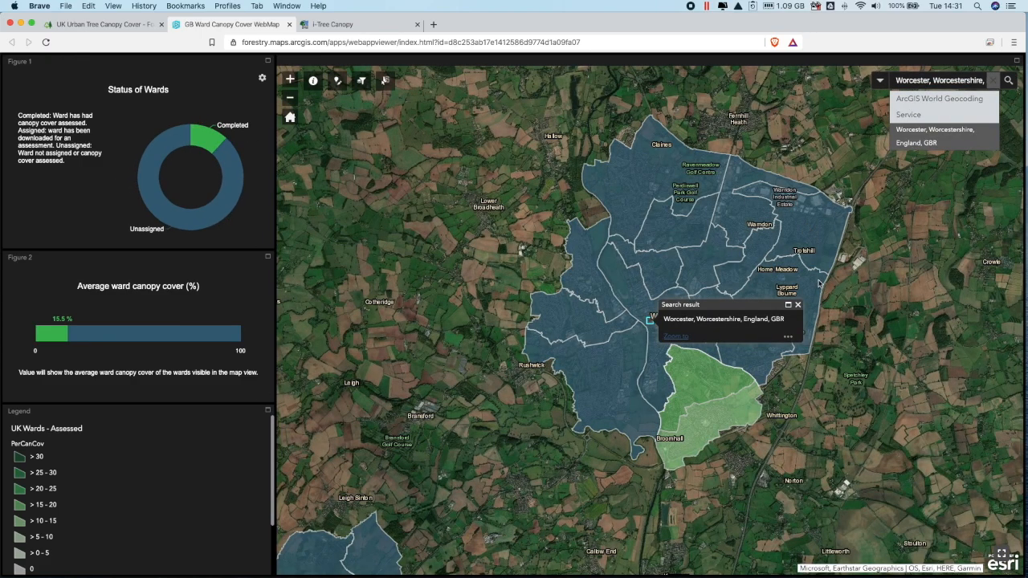
click(798, 306)
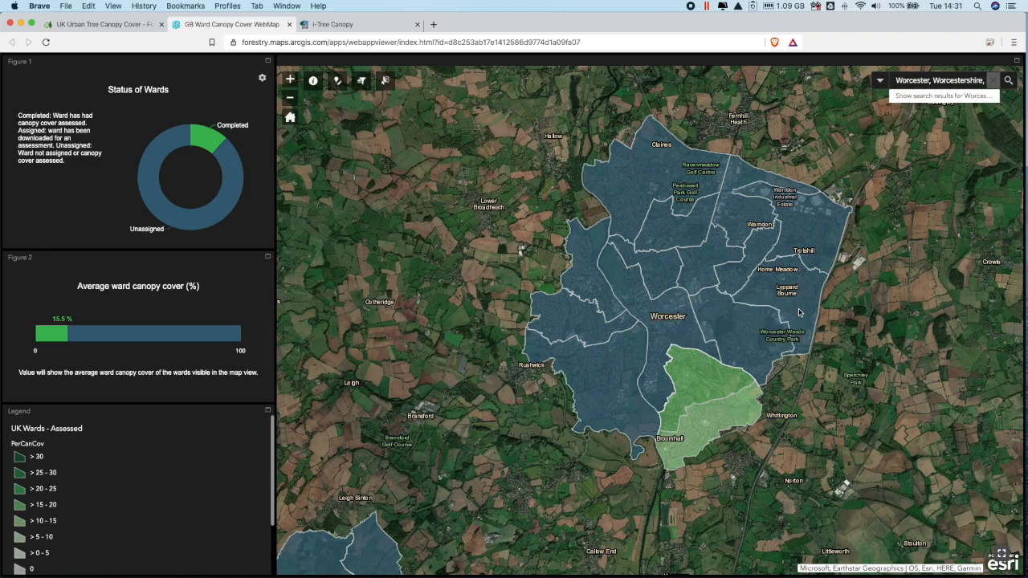
Step: Examine the canopy information of the two green wards south-east of Worcester and compare ward status in the surrounding area
click(706, 385)
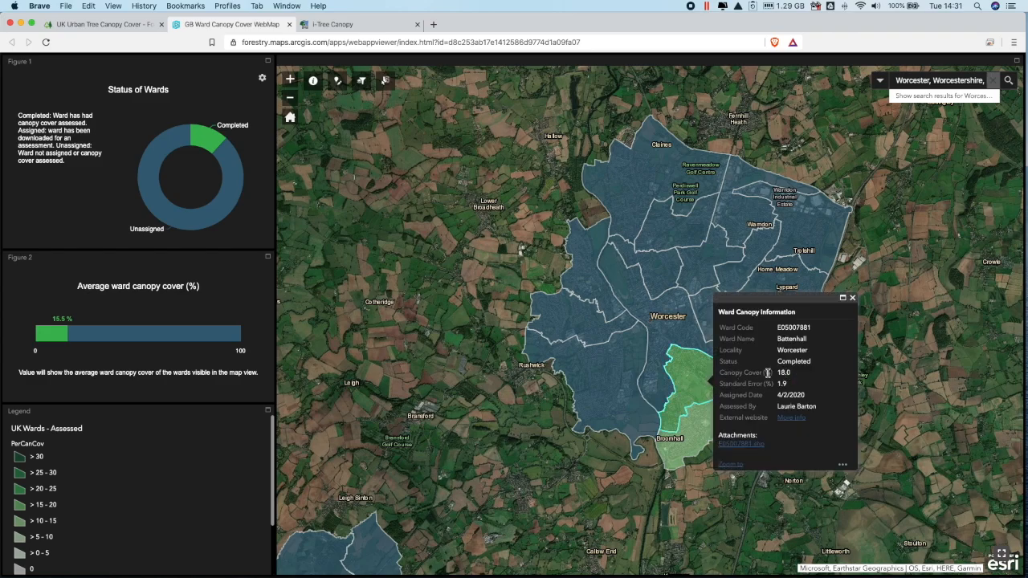
click(707, 429)
scroll(706, 429, down, 2)
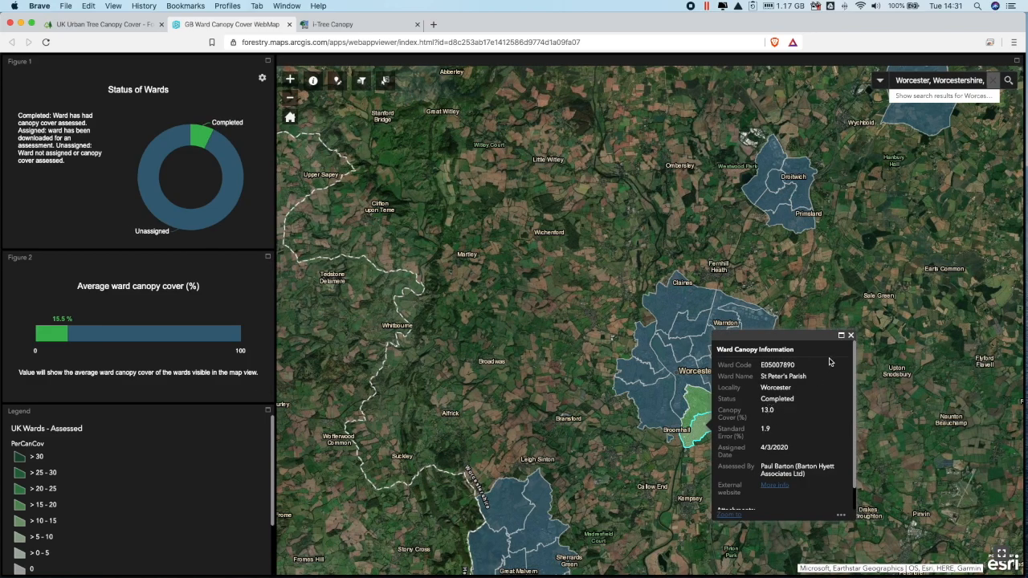
click(850, 336)
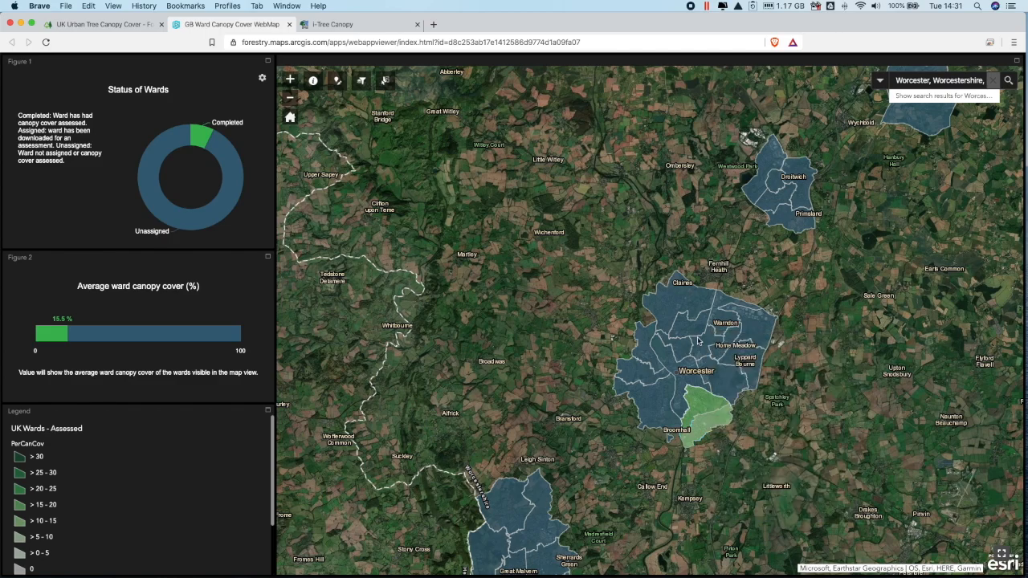
scroll(730, 374, down, 2)
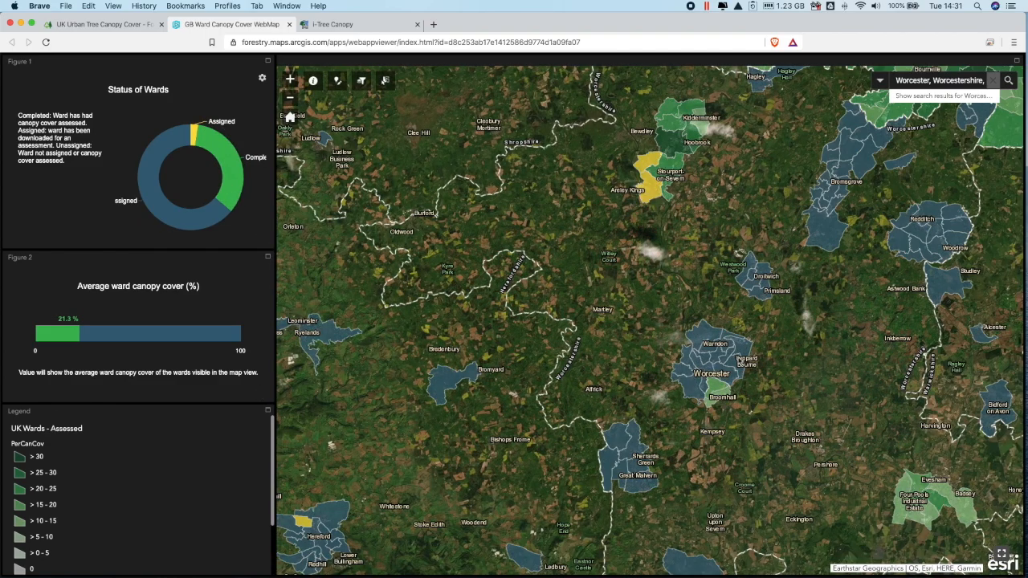
scroll(725, 366, up, 3)
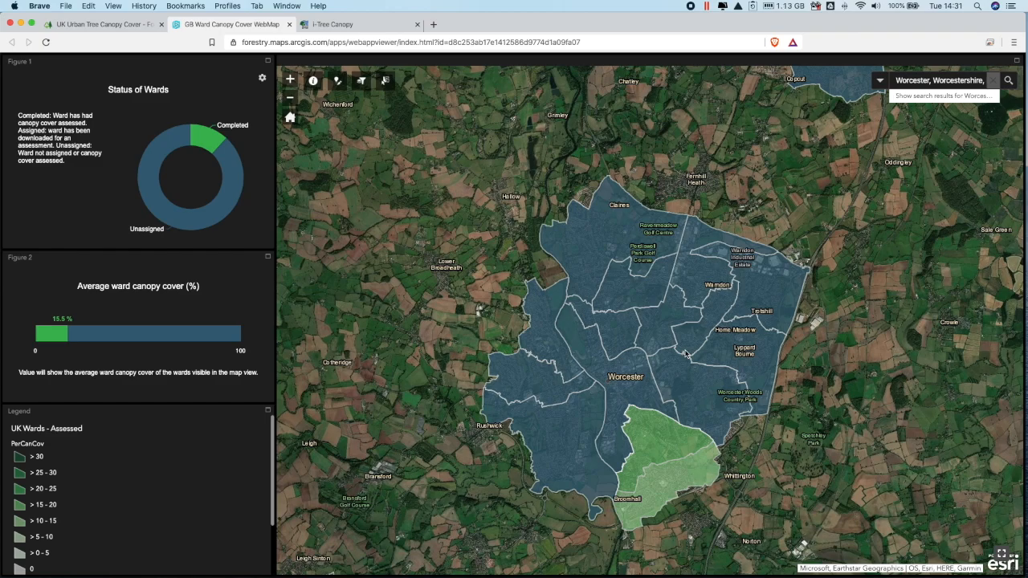
Step: Edit the ward data of Bedwardine, the unassigned ward south-west of Worcester, and set its status to Assigned
click(572, 434)
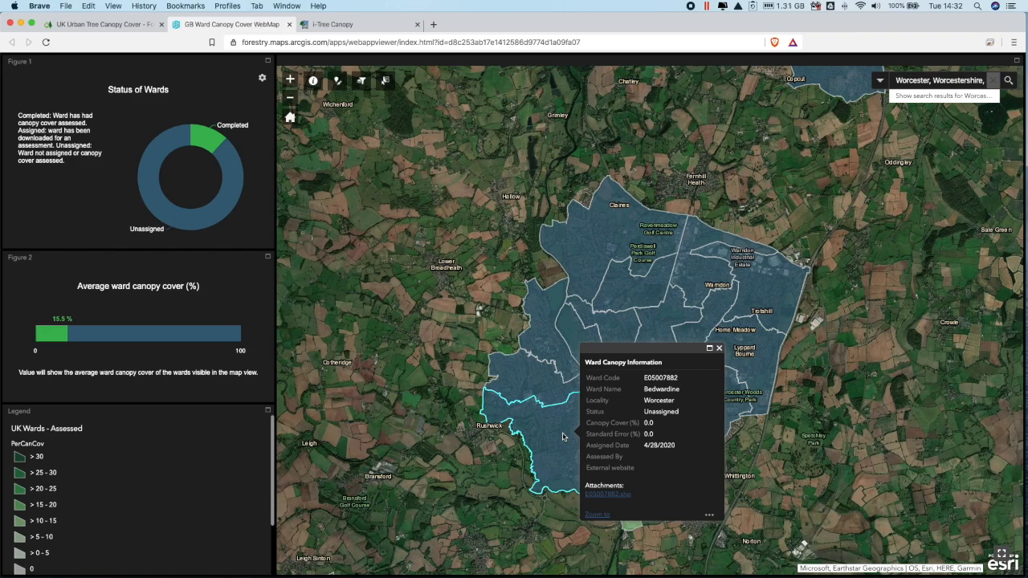
click(709, 518)
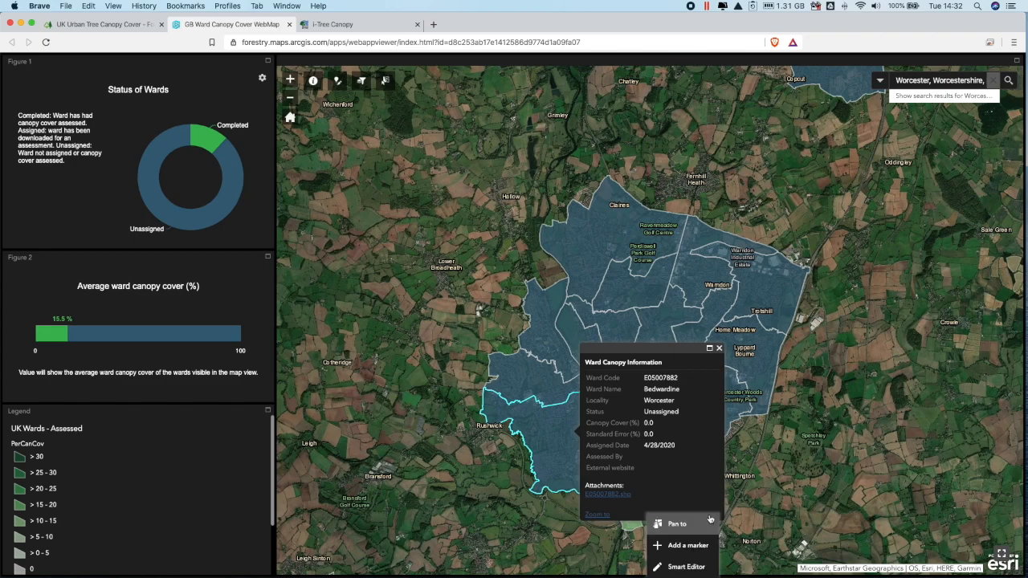
click(686, 567)
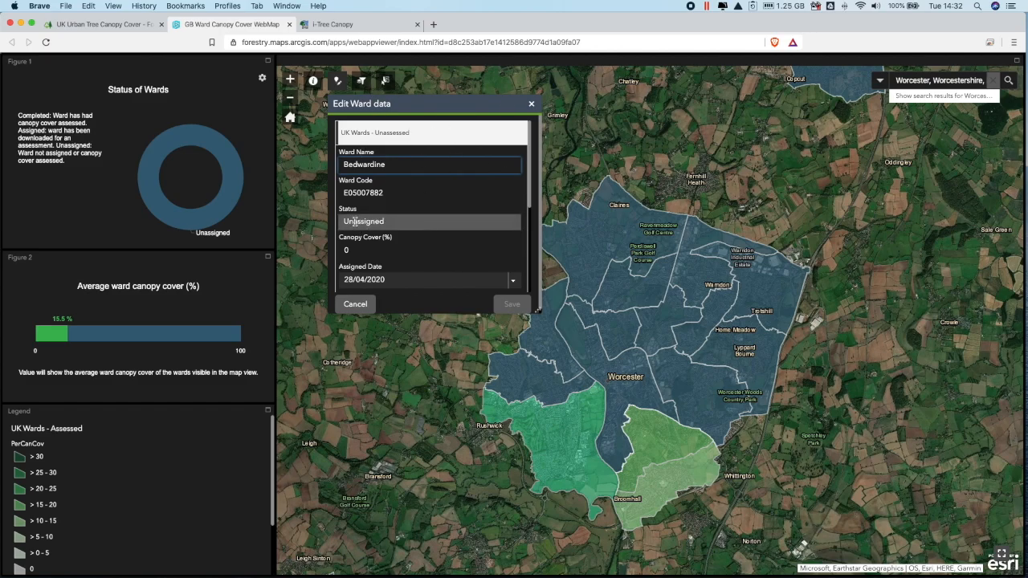
drag(357, 223, 343, 225)
text(A)
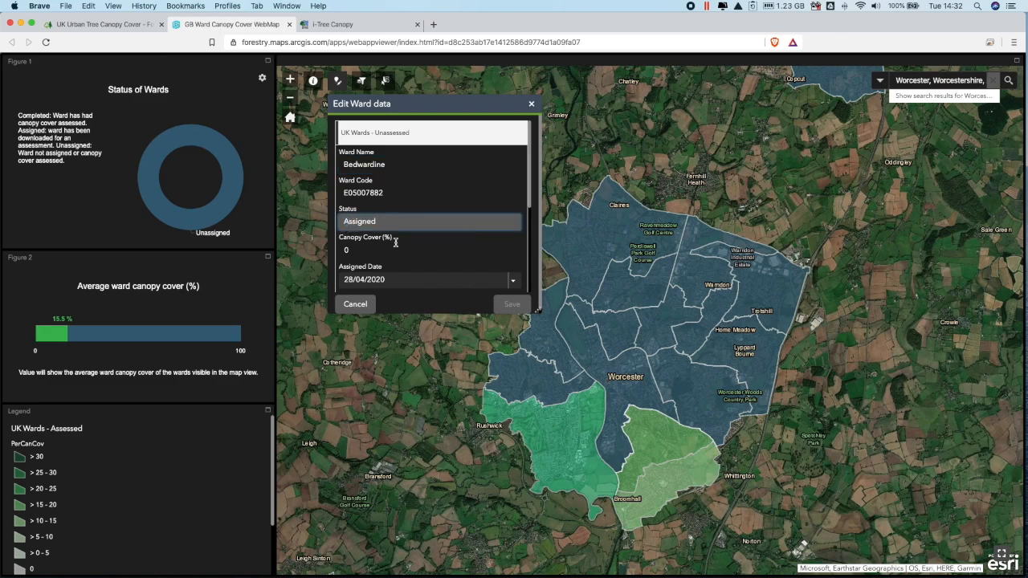
click(430, 253)
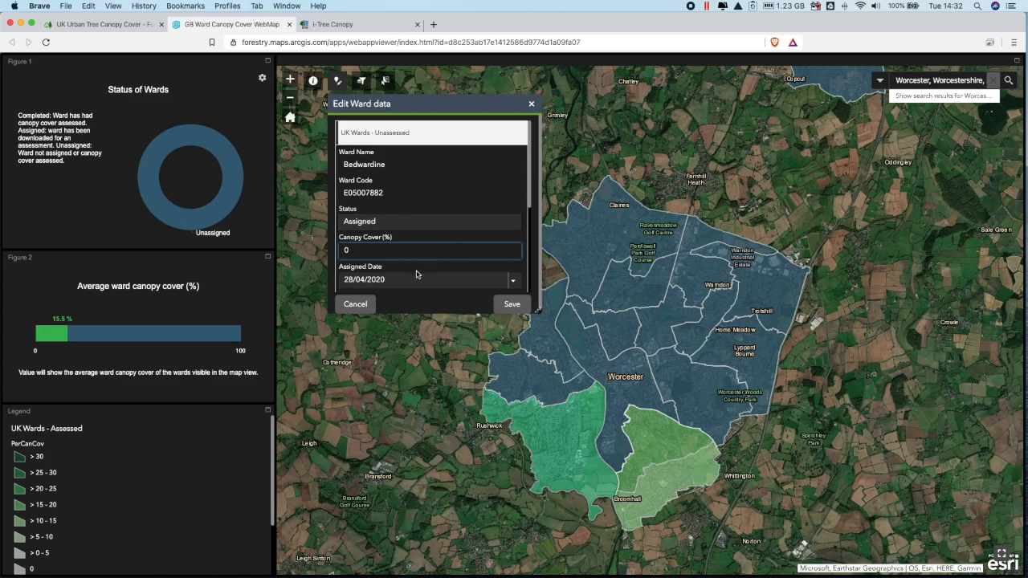
Step: Pick 28/04/2020 as Bedwardine's assigned date, save the ward data and close the editor
click(464, 284)
click(513, 281)
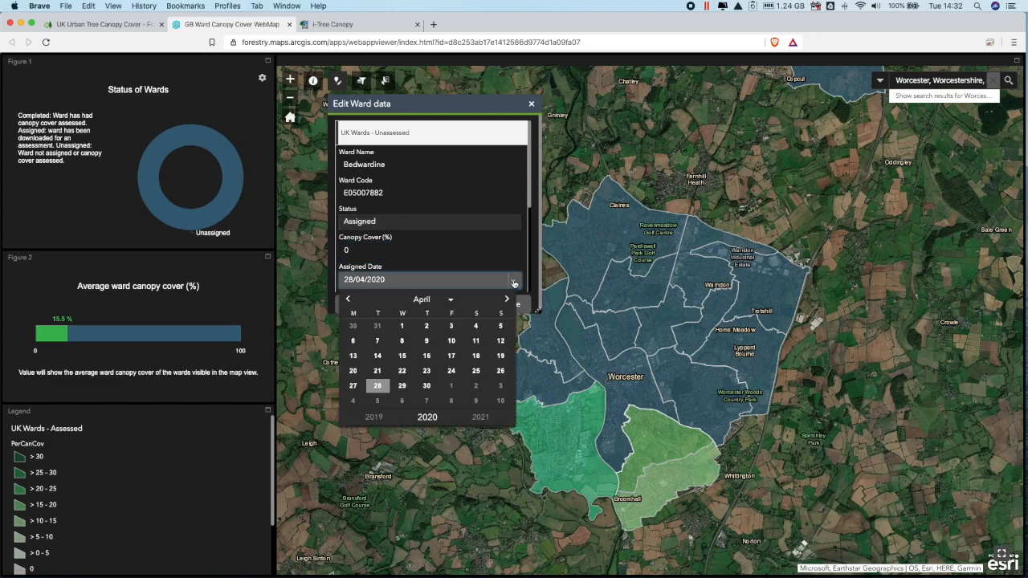
click(376, 386)
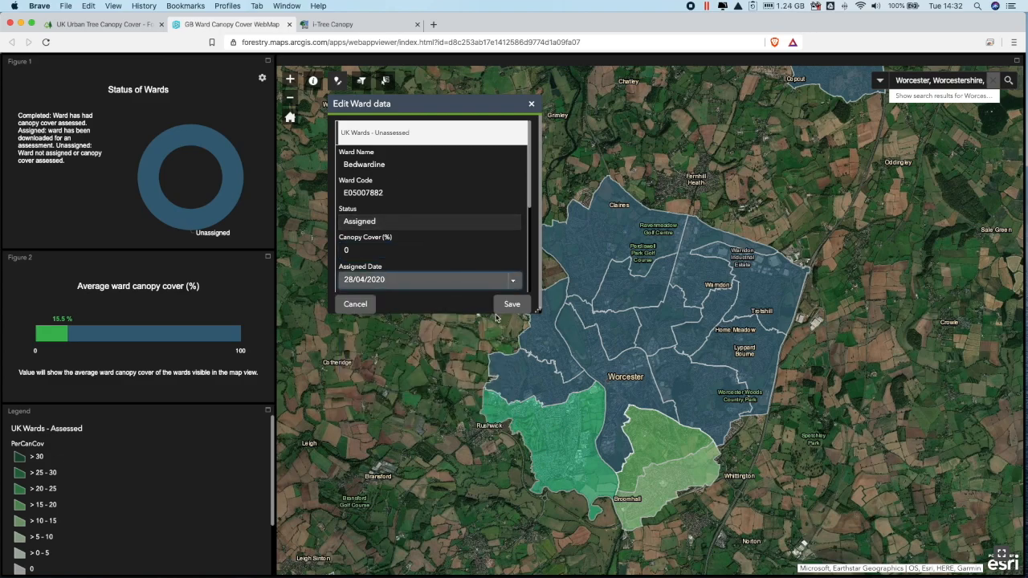
click(506, 305)
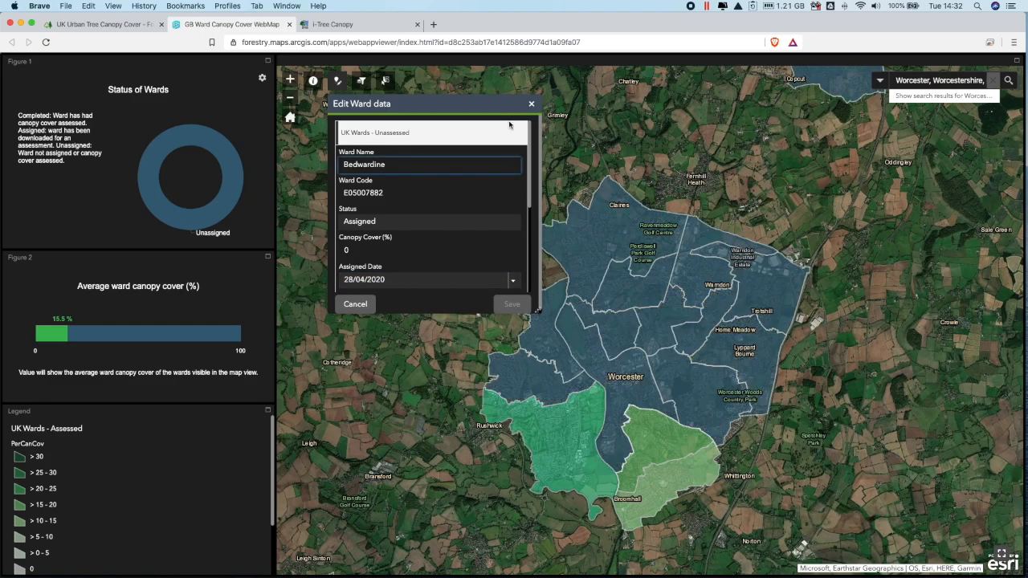
click(531, 105)
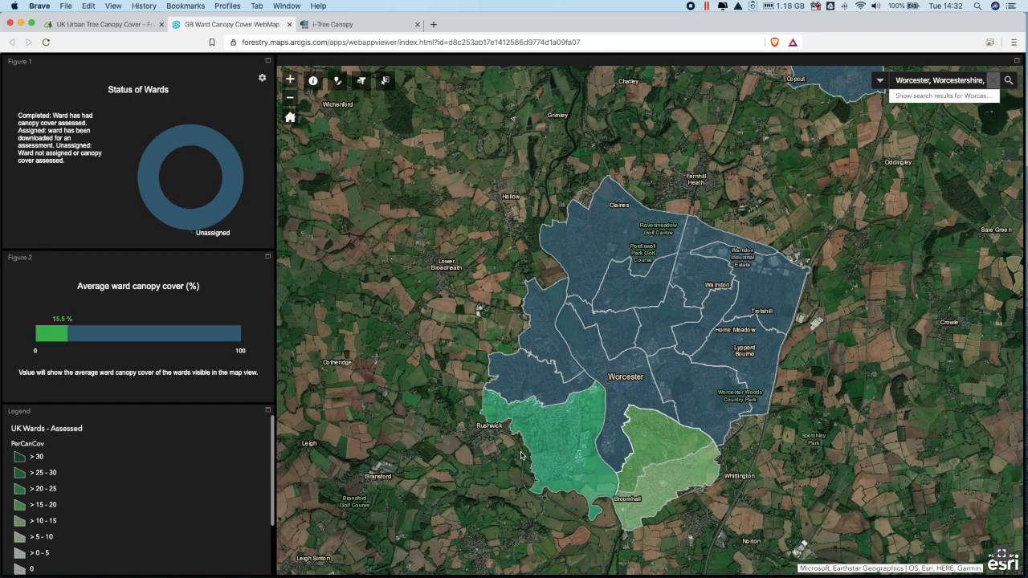
Step: Download the Bedwardine ward's attached shapefile as E05007882 in SHP format to the iTree tutorial folder
click(561, 436)
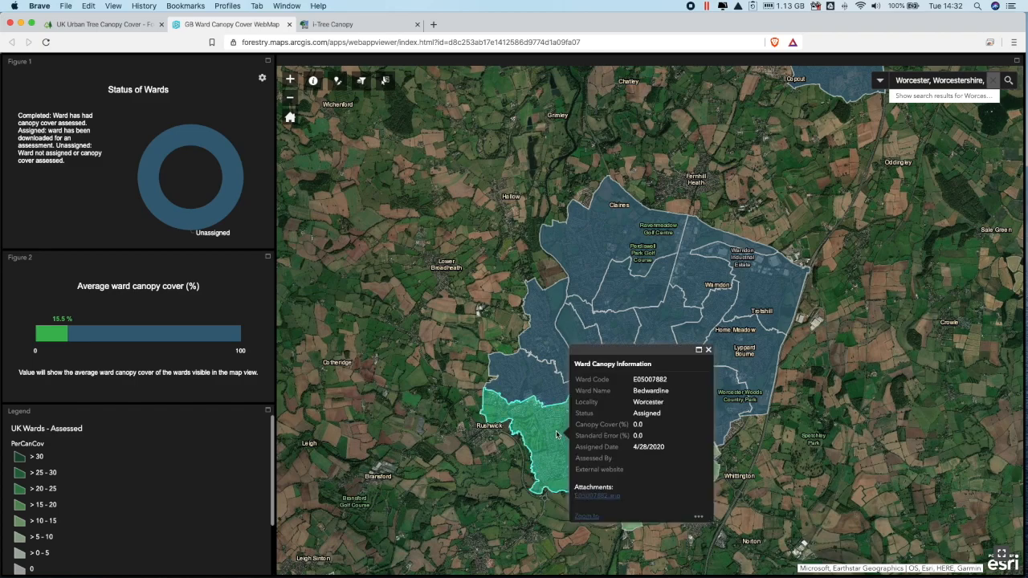
click(590, 496)
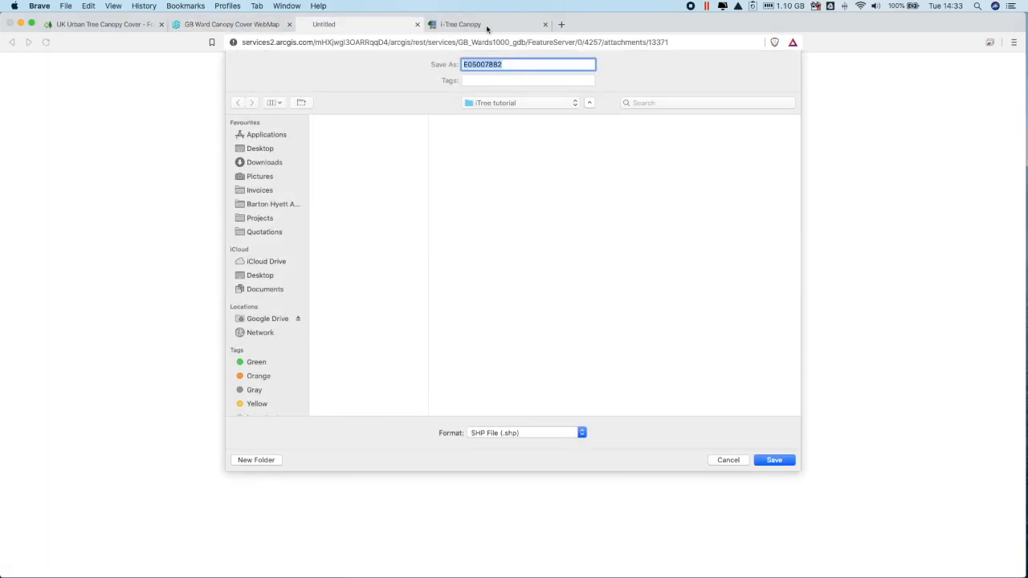
click(774, 460)
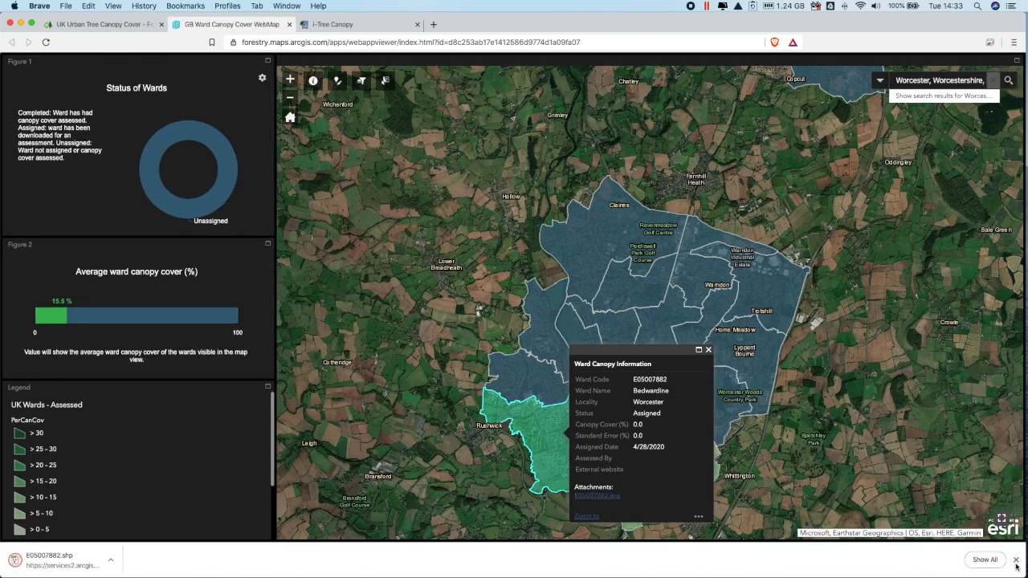
click(1015, 560)
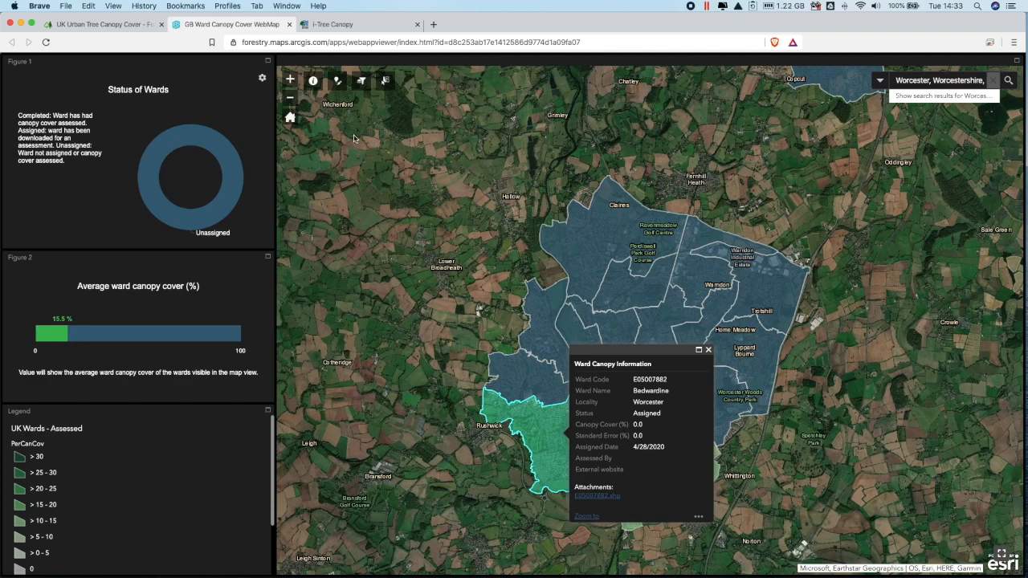
Step: Switch to i-Tree Canopy, start a project with E05007882.shp loaded as its boundary, and continue to the cover class configuration
click(340, 24)
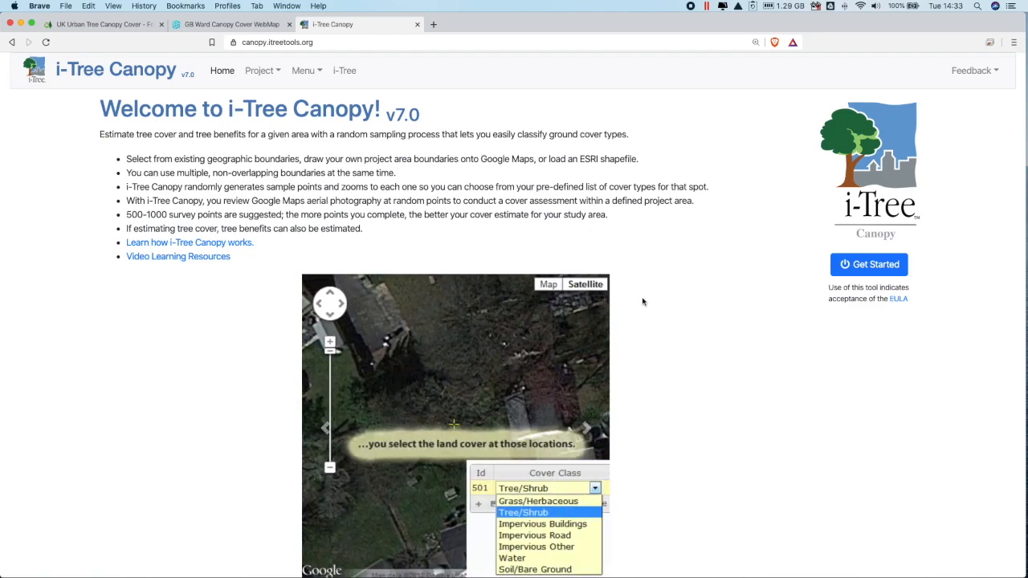
click(843, 264)
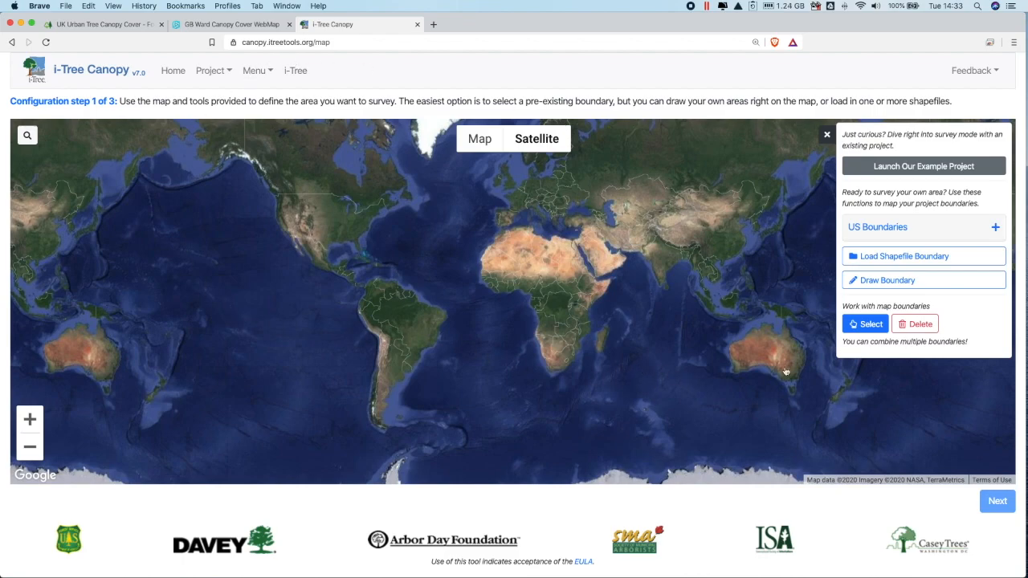
click(883, 257)
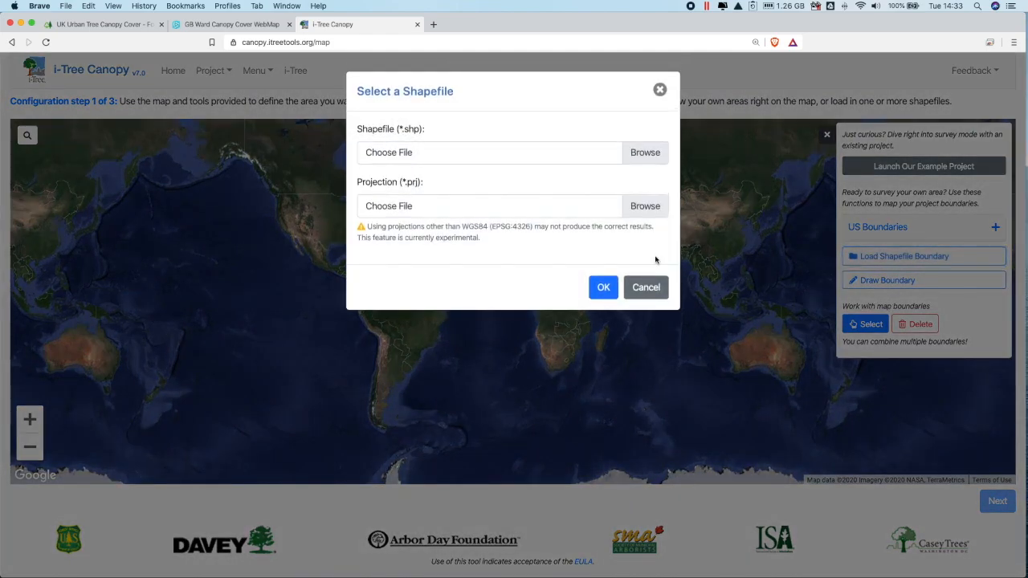
click(634, 153)
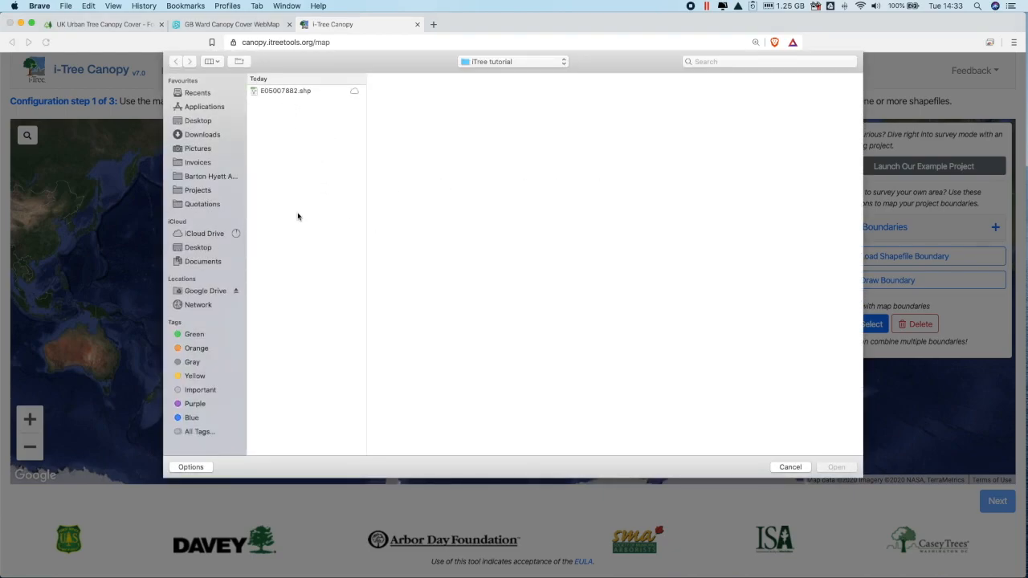
click(276, 92)
click(836, 467)
click(598, 293)
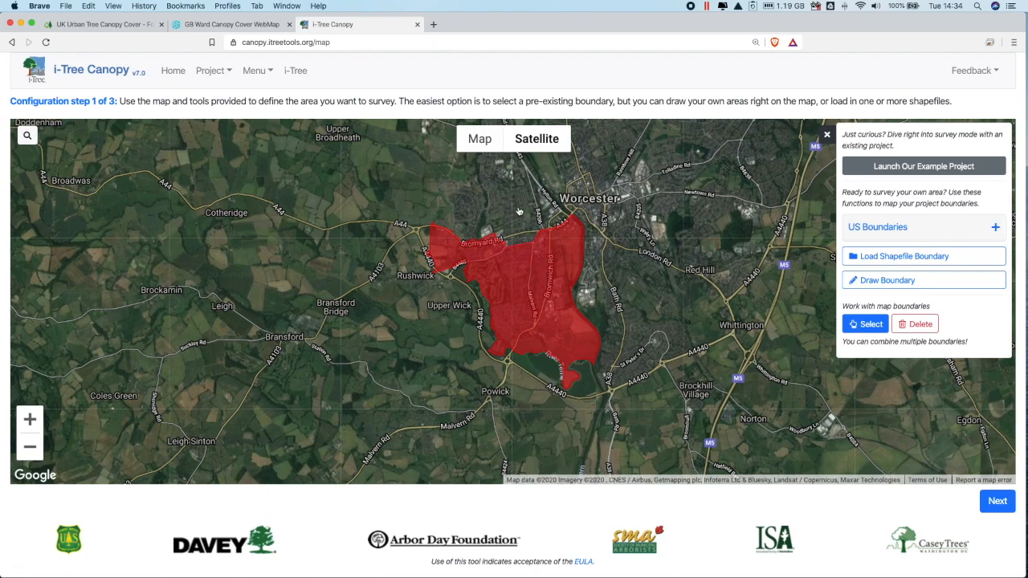
click(995, 504)
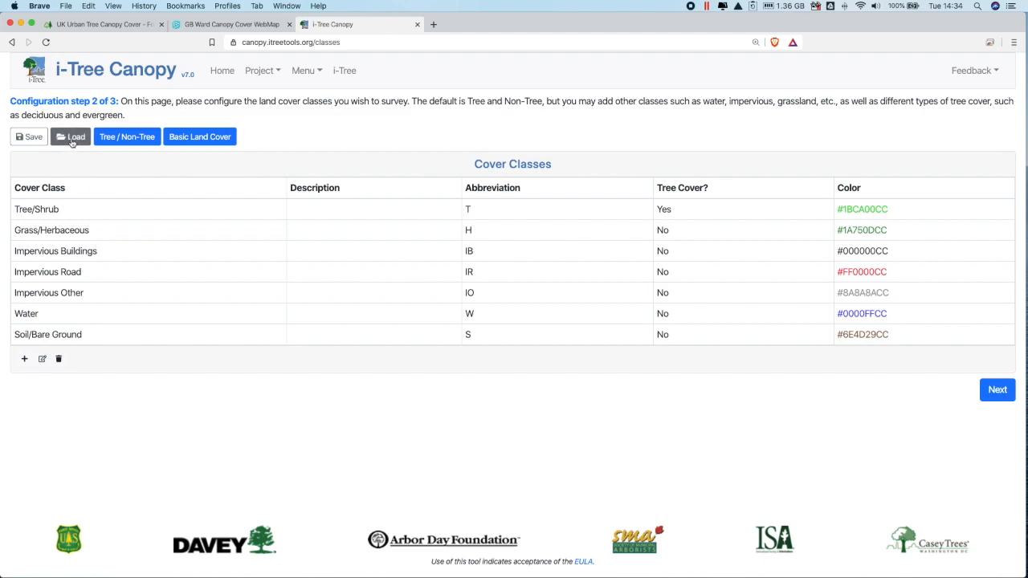
Step: Download the i-Tree Canopy Configuration file from the UK Urban Tree Canopy Cover page as iTreeCanopy_CoverClassSetup in the iTree tutorial folder
click(109, 25)
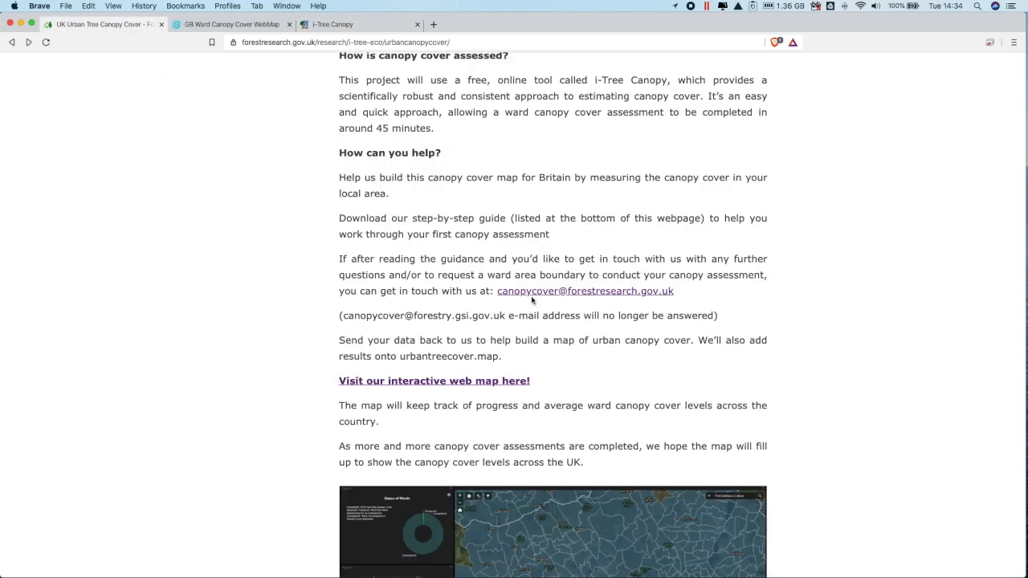
scroll(639, 327, down, 10)
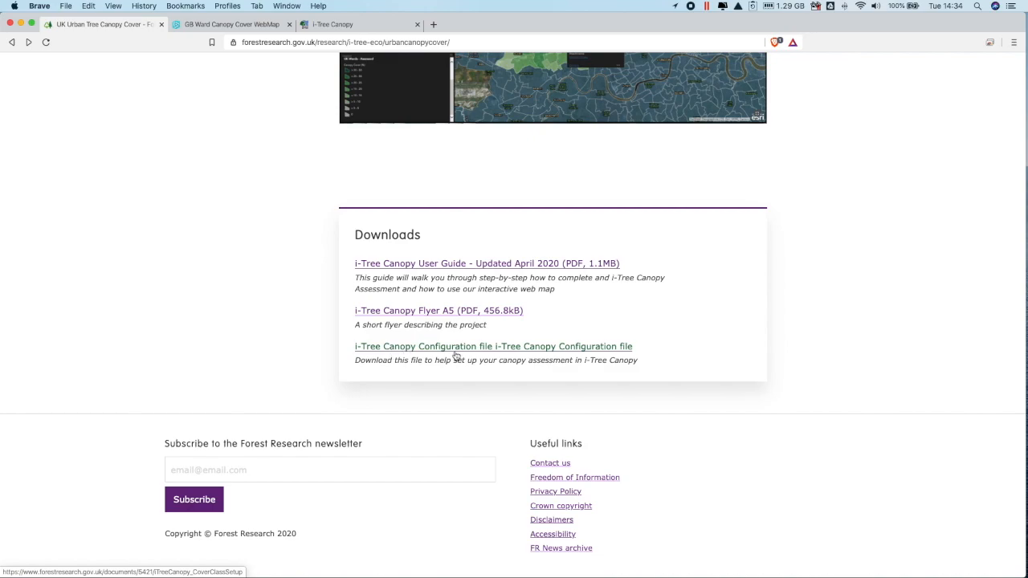
click(520, 350)
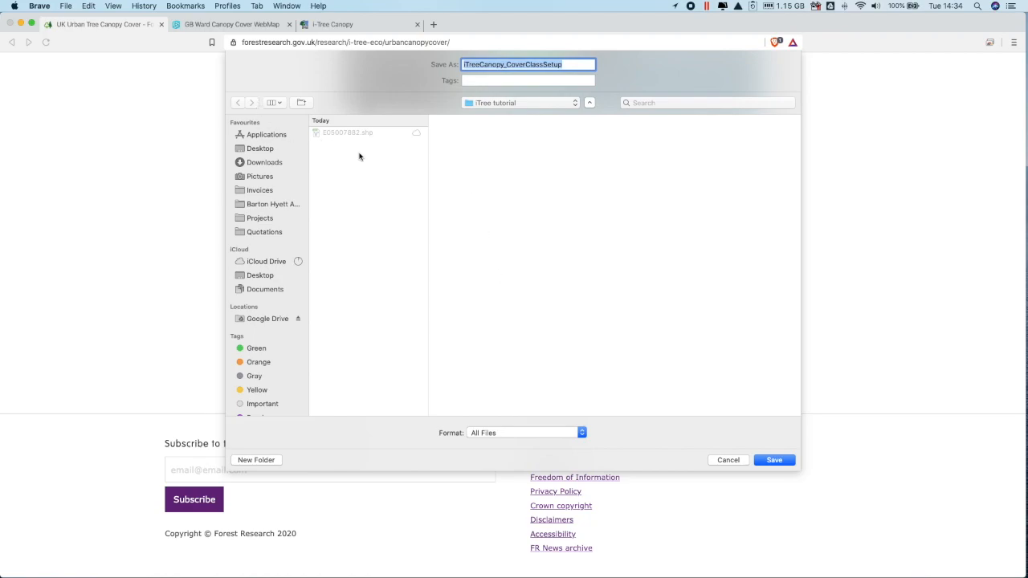
click(773, 460)
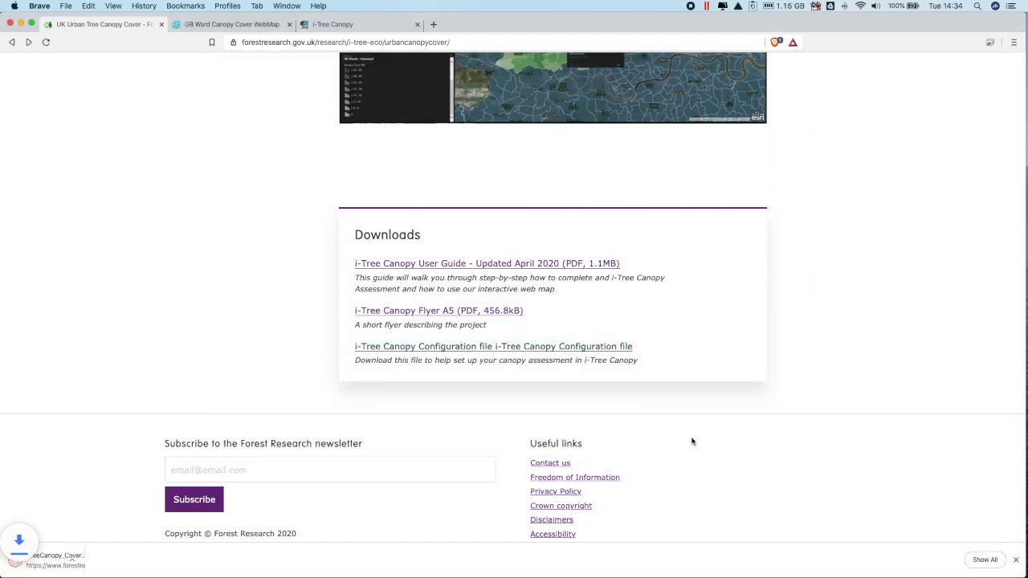
Step: Back in i-Tree Canopy, load iTreeCanopy_CoverClassSetup as the cover classes and continue to the tree benefits configuration
click(1015, 560)
click(343, 25)
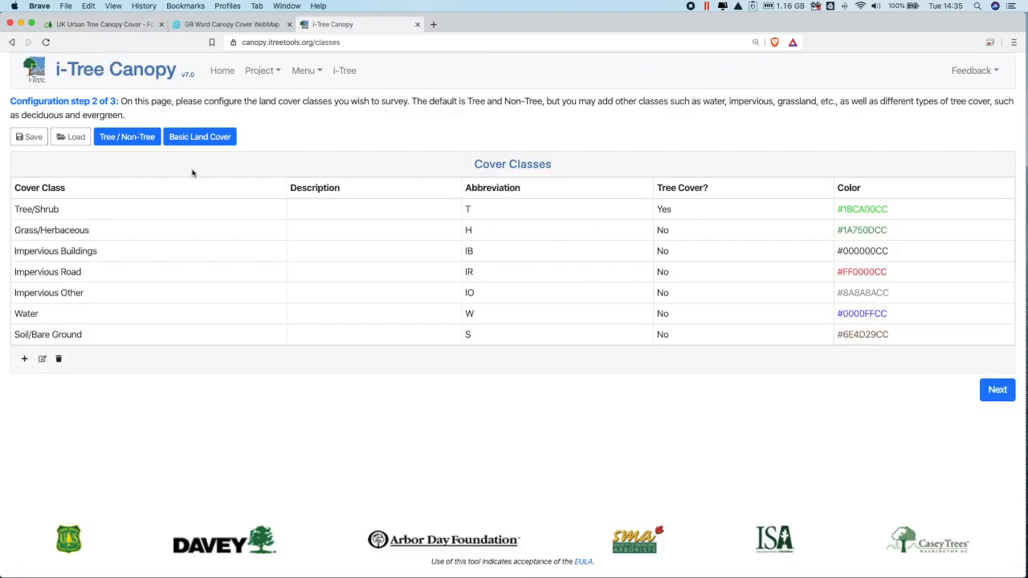
click(73, 137)
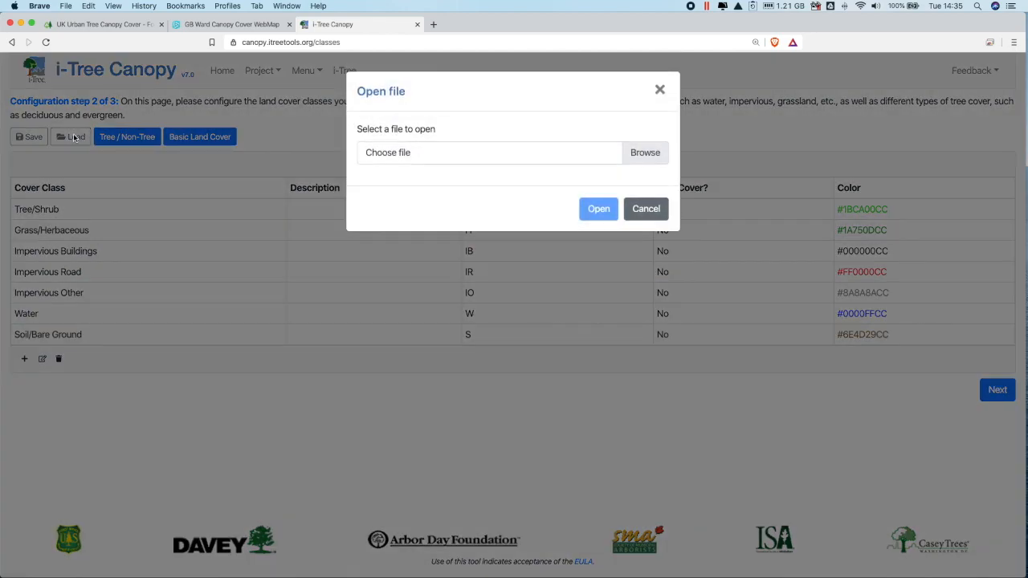
click(643, 154)
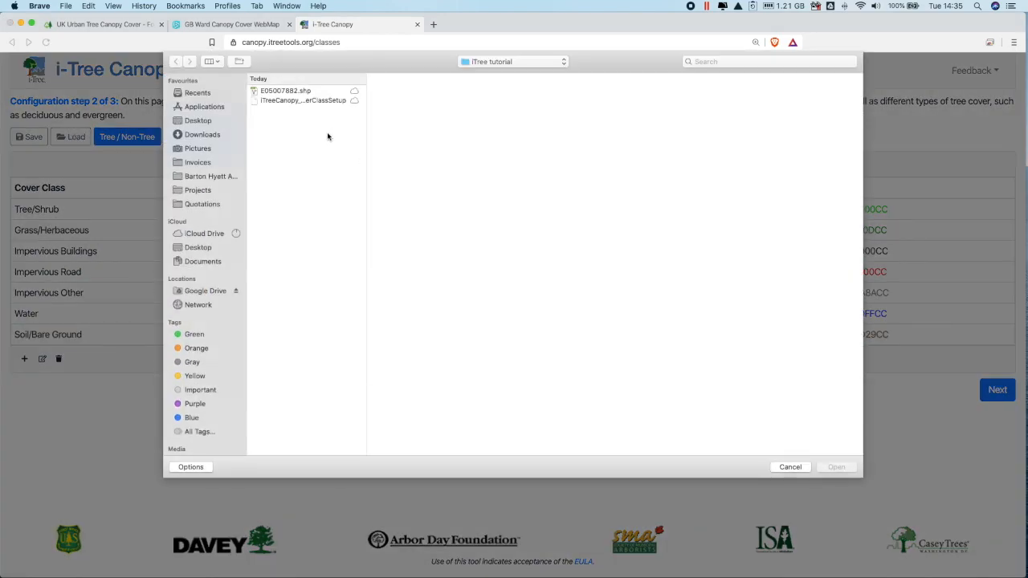
click(273, 102)
click(840, 467)
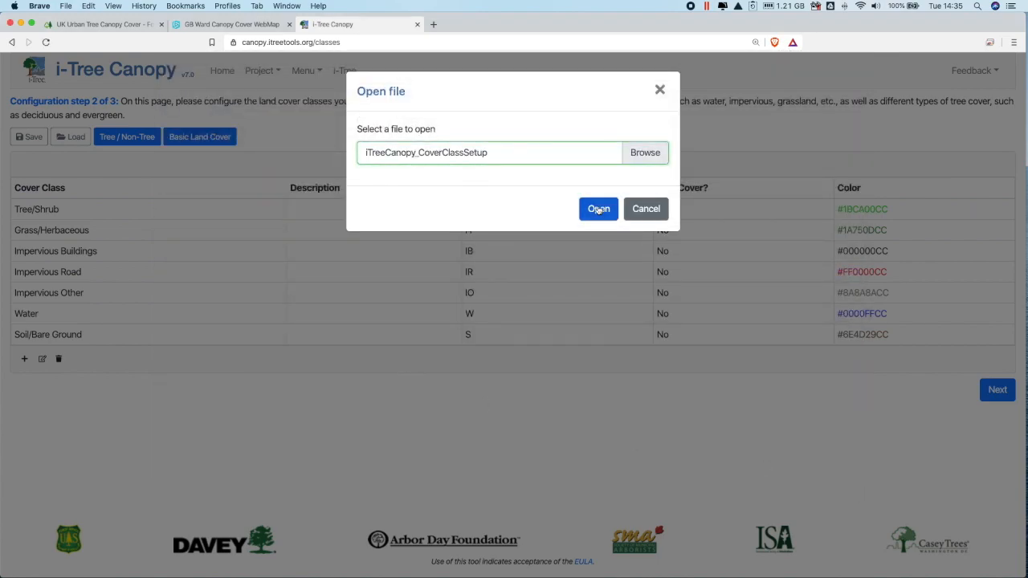
click(596, 206)
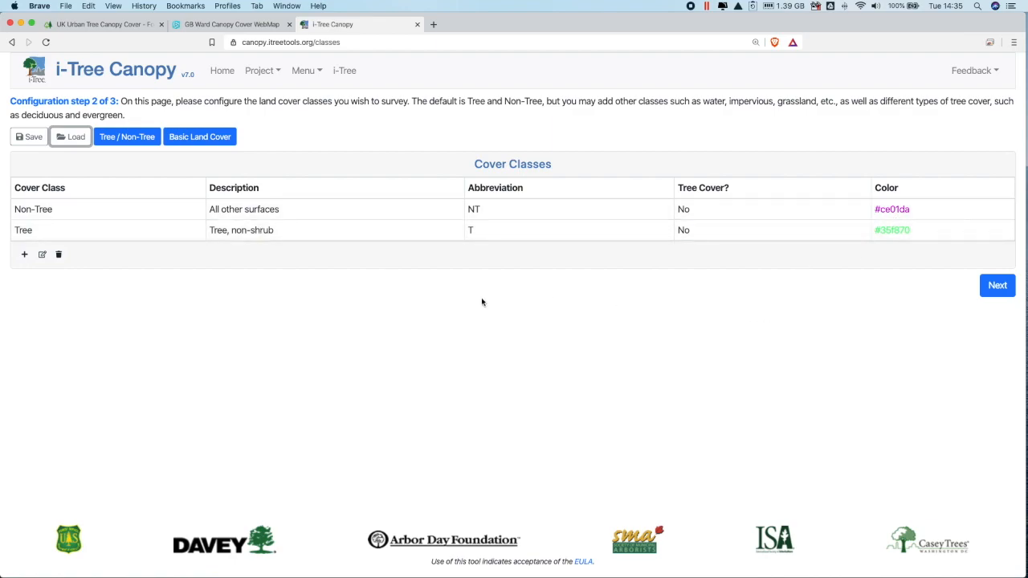
click(996, 286)
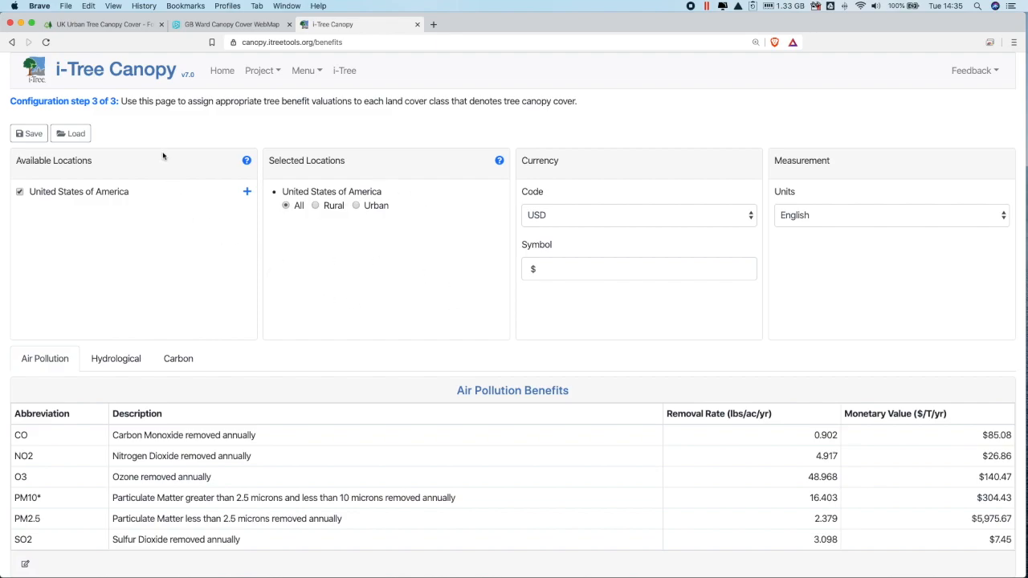
Step: Deselect United States of America as the benefits location and set the currency to GBP with the £ symbol
click(19, 191)
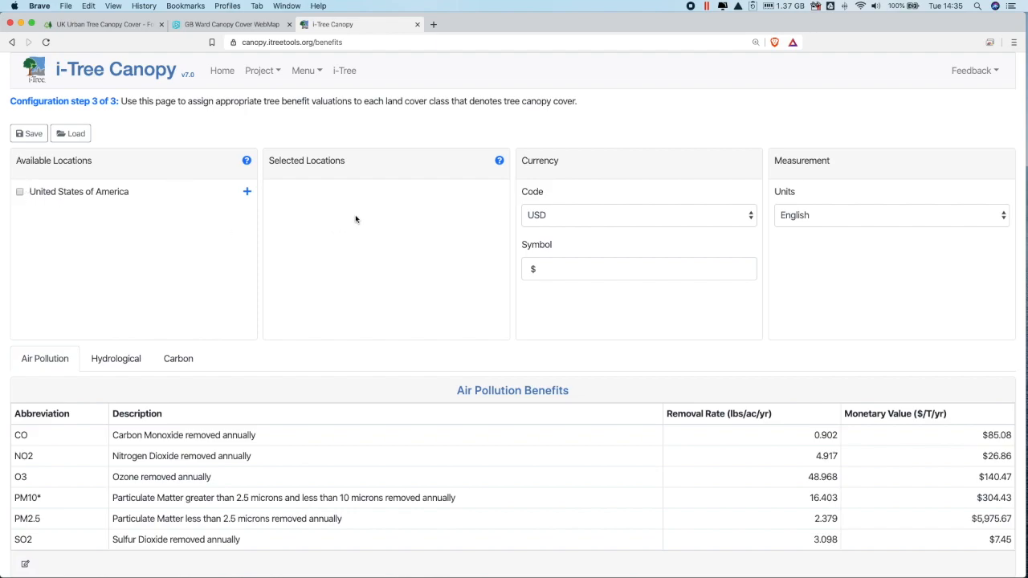
click(567, 217)
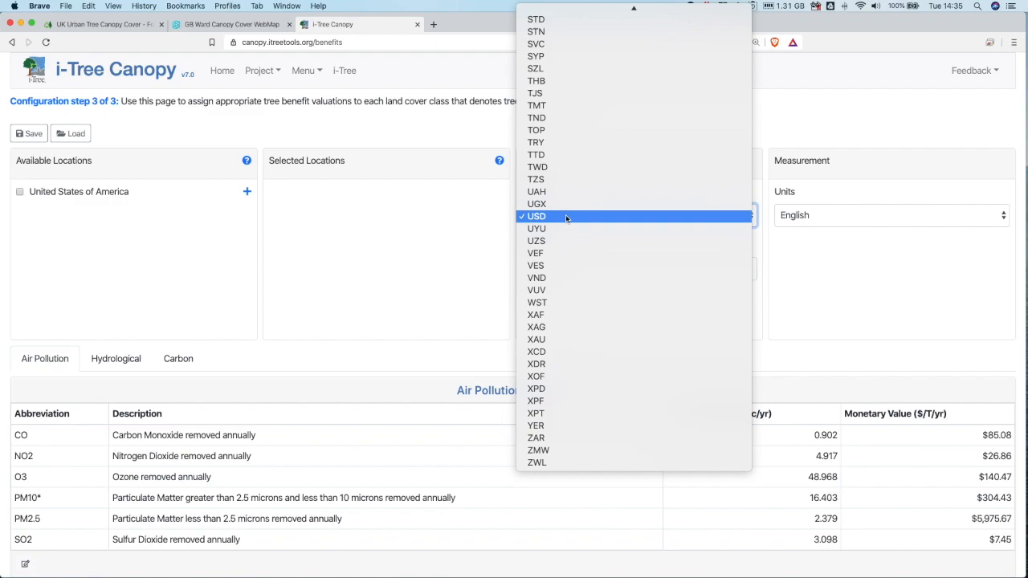
key(g)
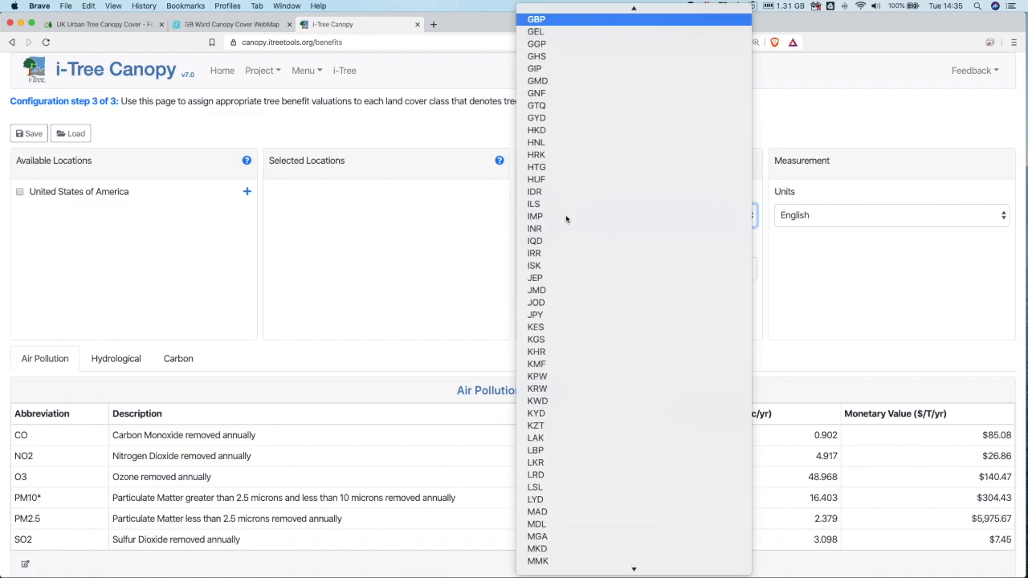
click(551, 20)
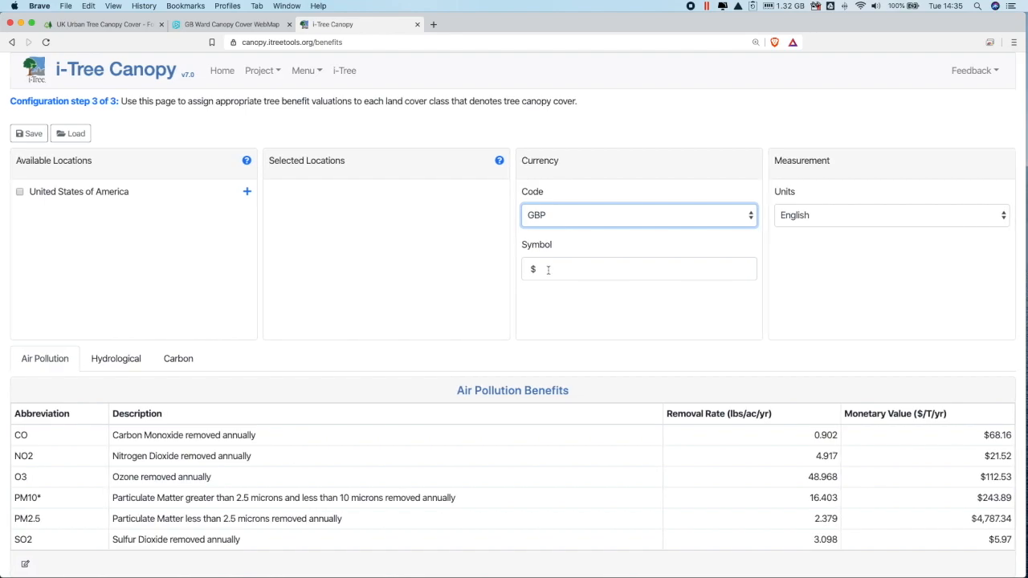
double_click(551, 269)
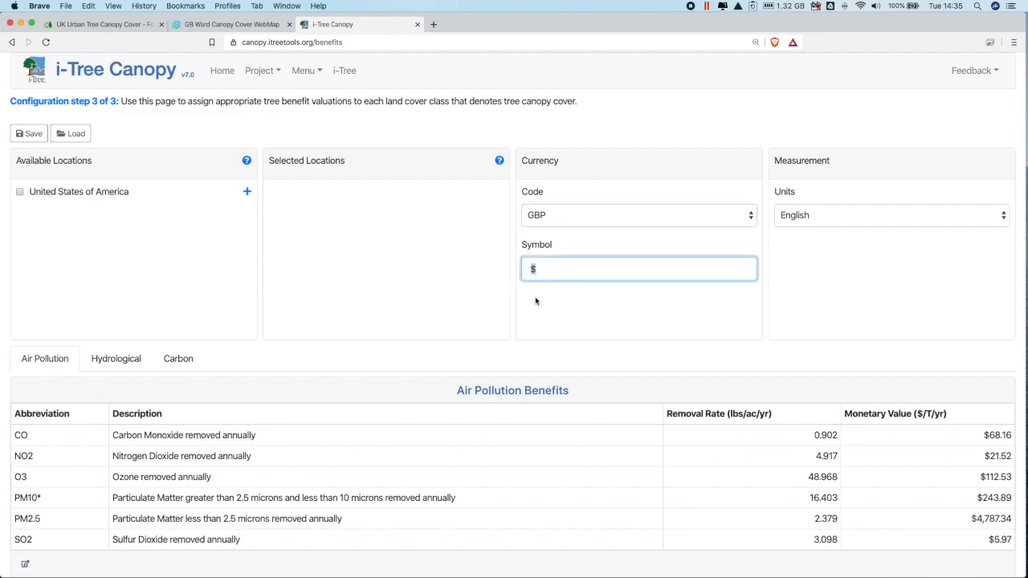
text(£)
click(552, 269)
Step: Set the measurement units to Metric and continue to the survey page
click(875, 214)
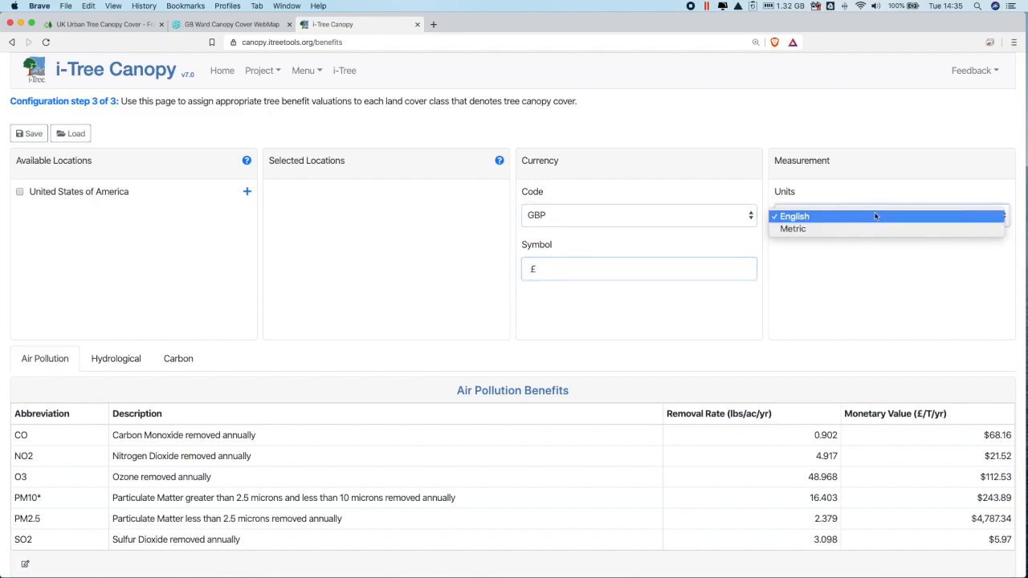
click(834, 229)
scroll(375, 264, down, 2)
scroll(374, 264, up, 2)
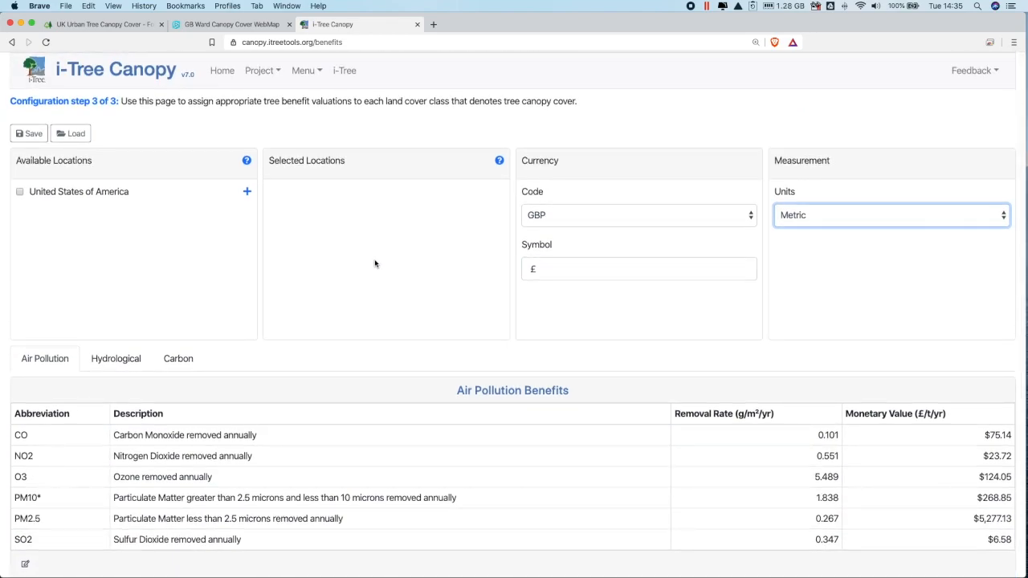
scroll(374, 264, down, 1)
scroll(374, 263, up, 1)
scroll(570, 390, down, 2)
click(995, 514)
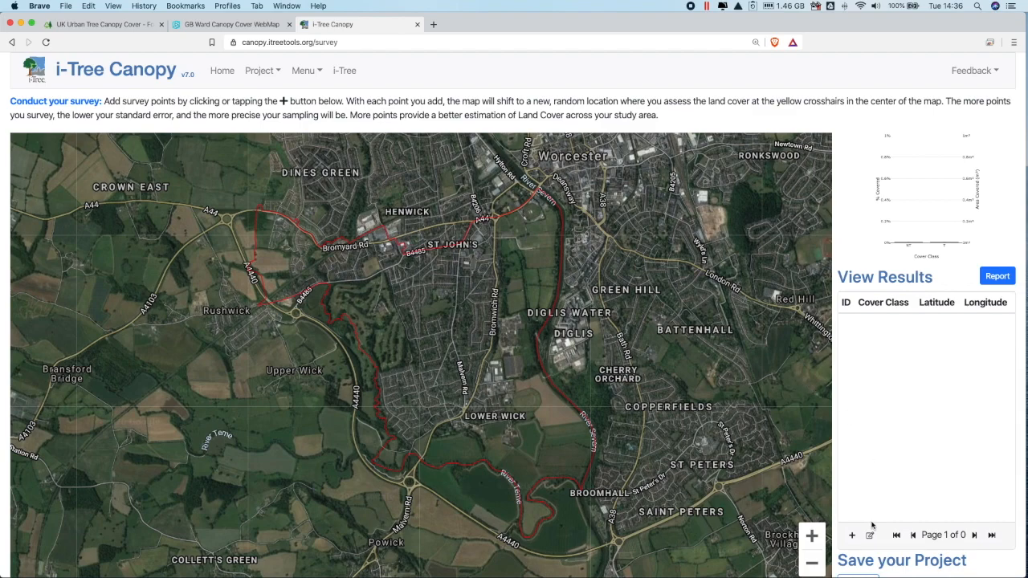
Step: Start adding survey points and save points 1 and 2 as Non-Tree, creating a new point after each
scroll(853, 536, down, 1)
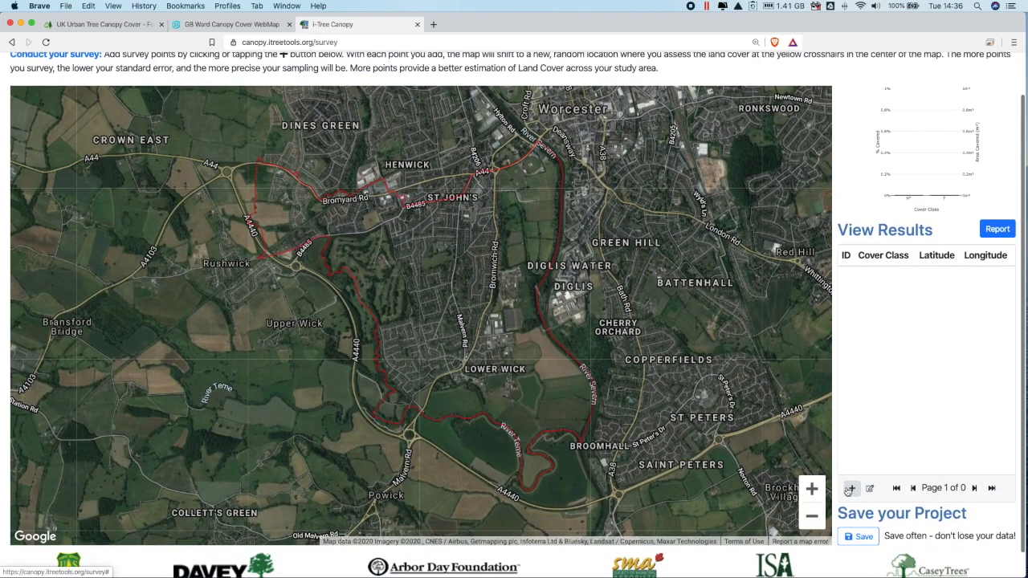
click(850, 489)
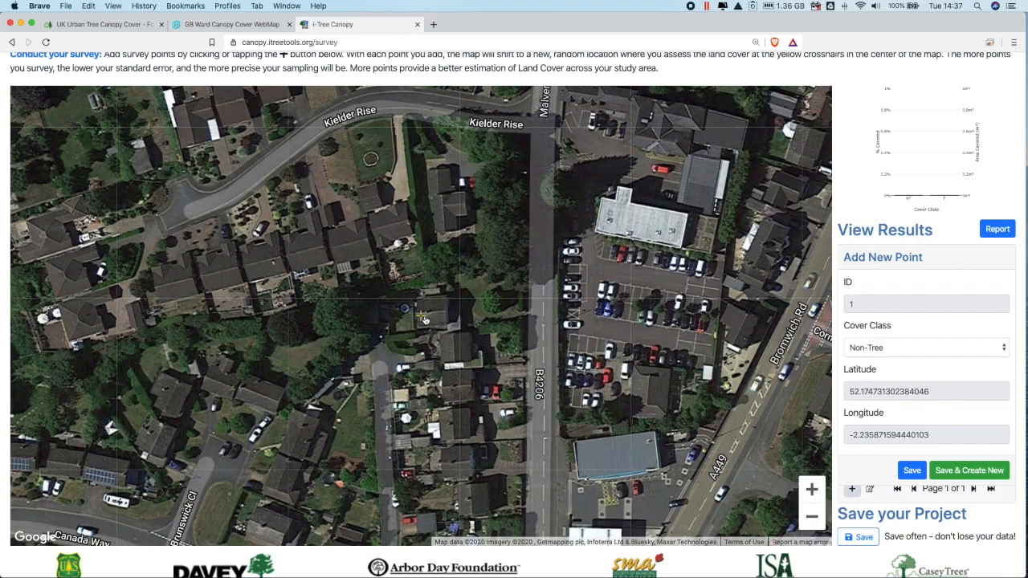
click(890, 351)
click(878, 350)
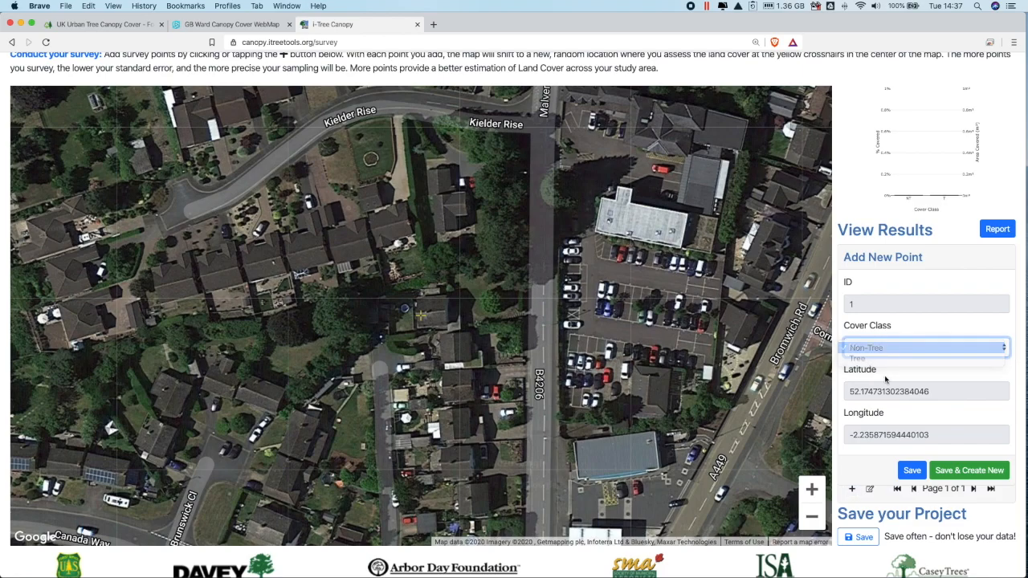
click(961, 473)
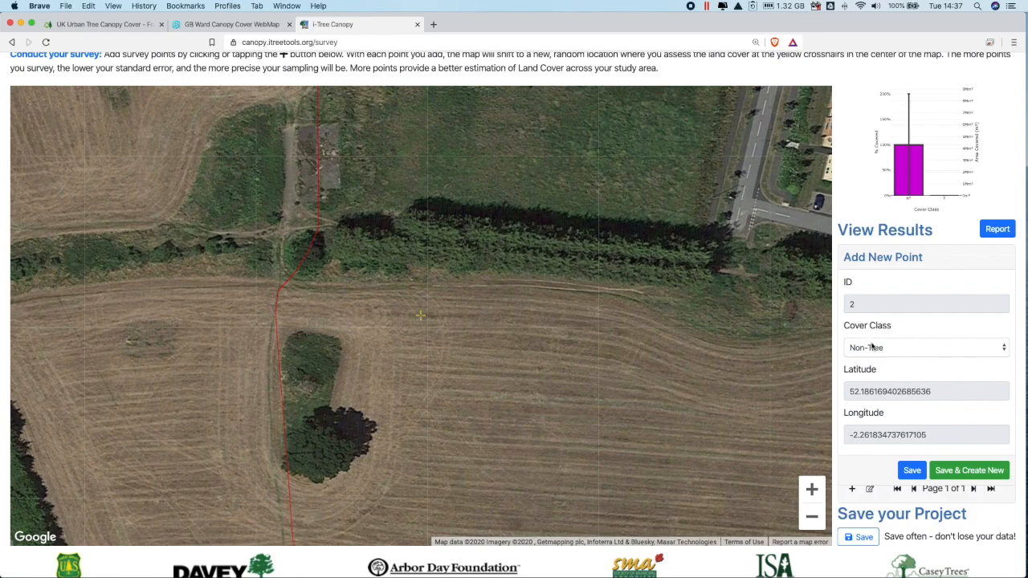
click(953, 471)
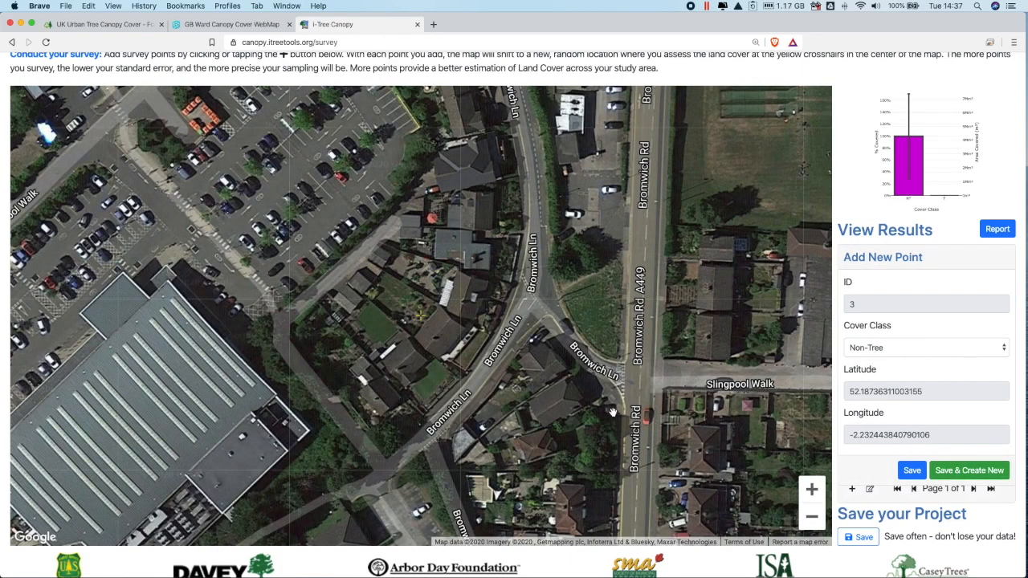
Step: Inspect survey point 3 near Bromwich Ln up close, save it as Non-Tree and create the next point
scroll(423, 323, up, 1)
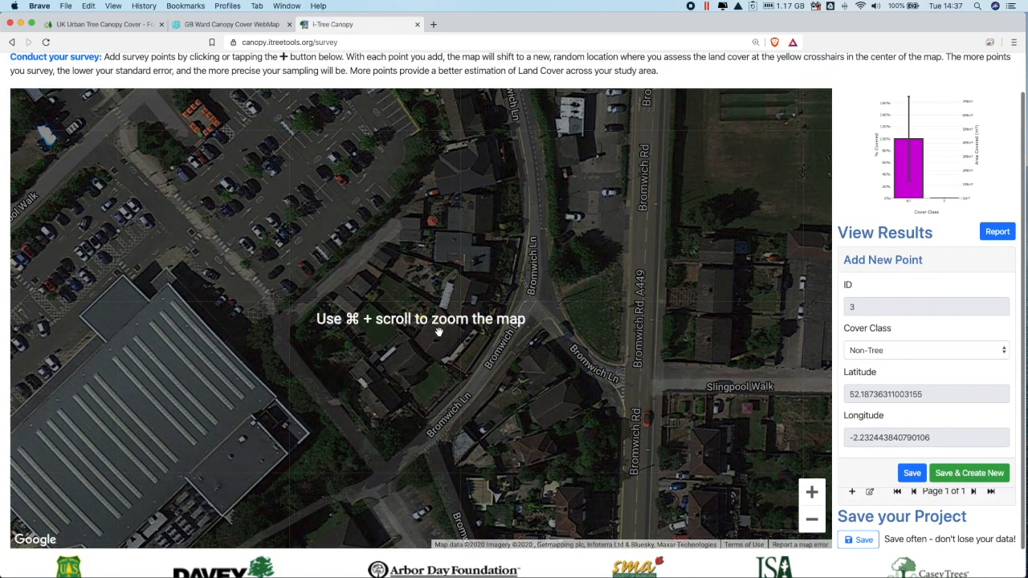
click(811, 489)
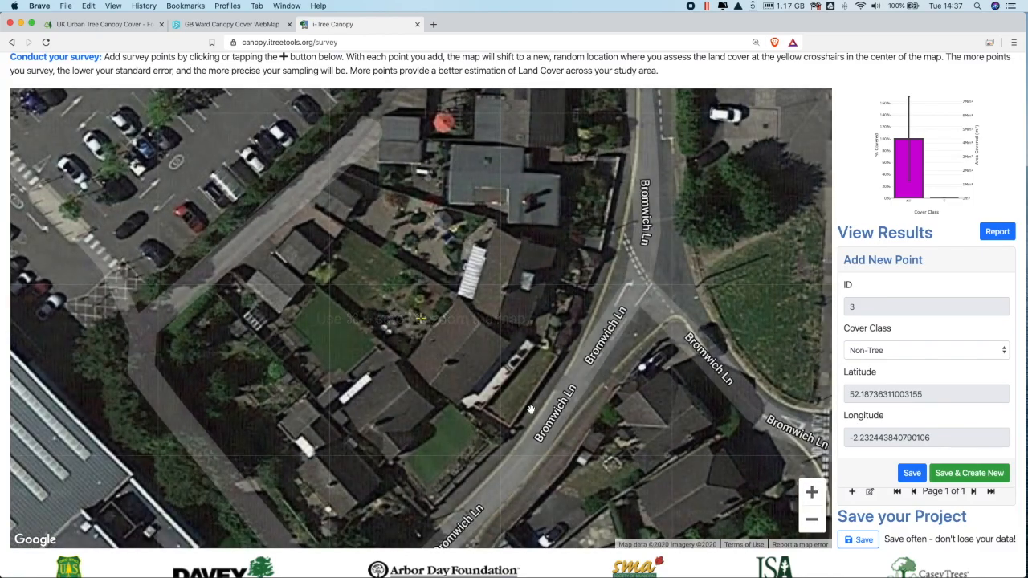
drag(438, 352, 459, 347)
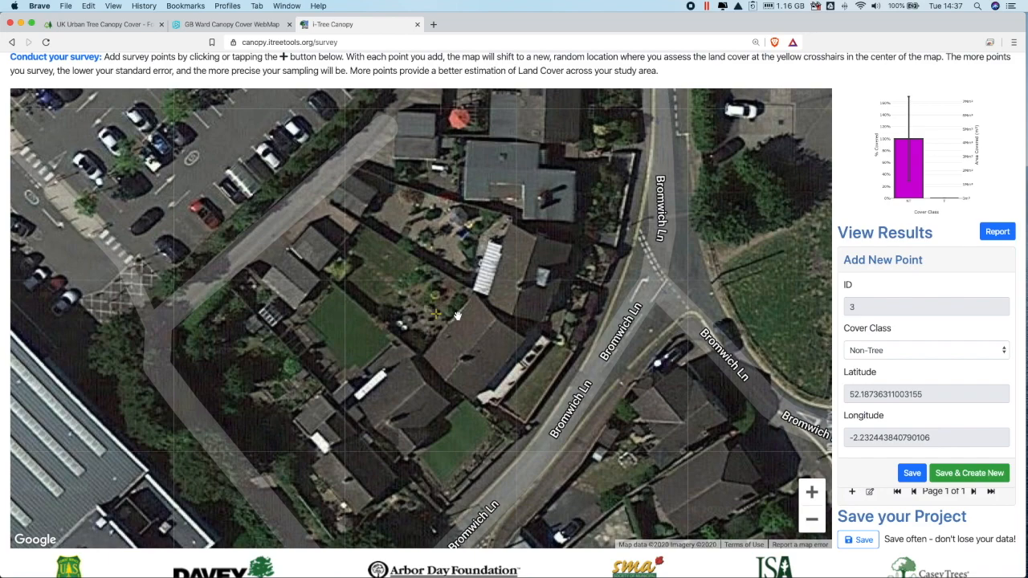
drag(456, 315, 434, 328)
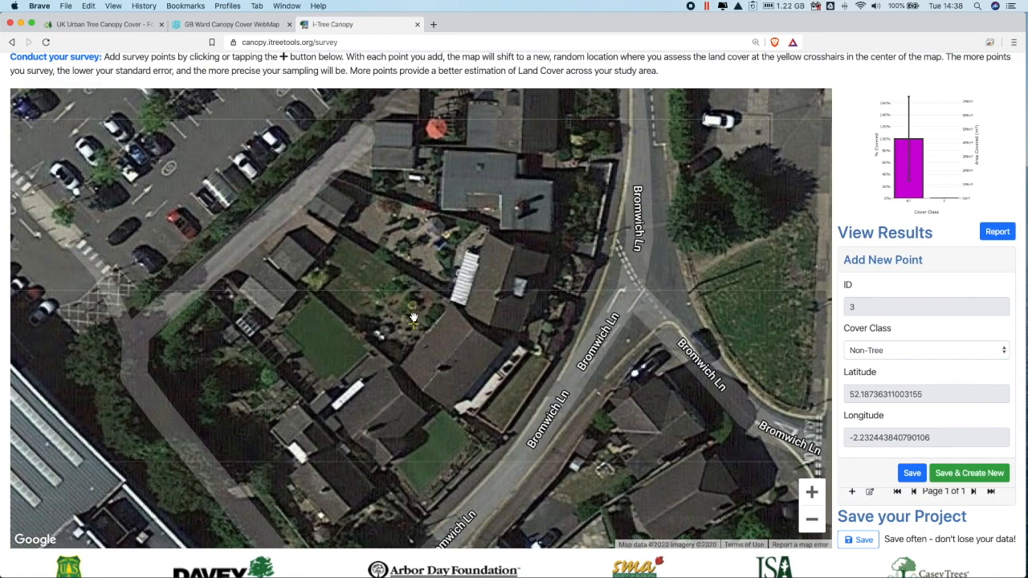
click(967, 475)
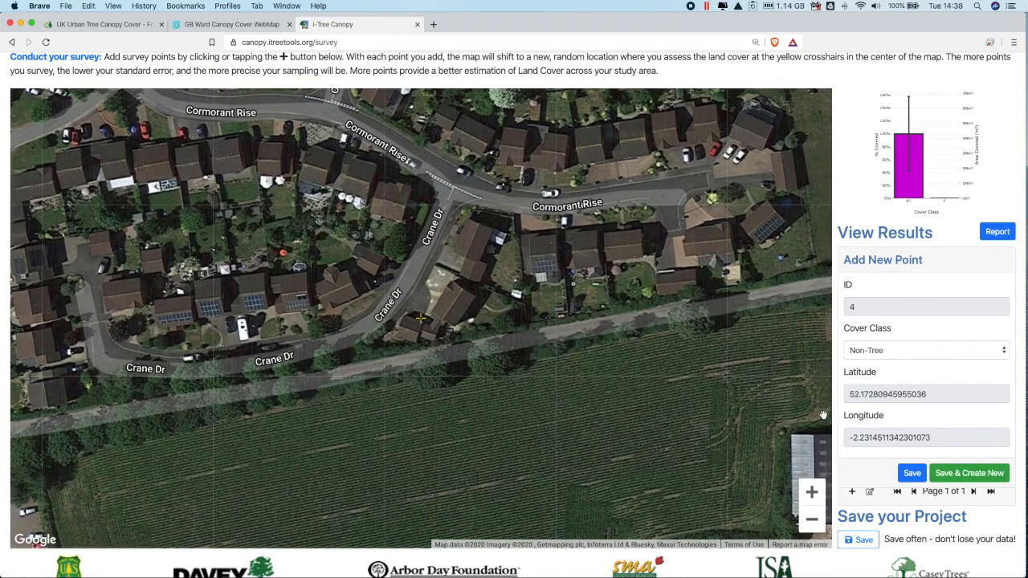
Step: Classify survey points 4, 5 and 6 as Non-Tree, checking point 5 up close, and create a new point after each
click(978, 475)
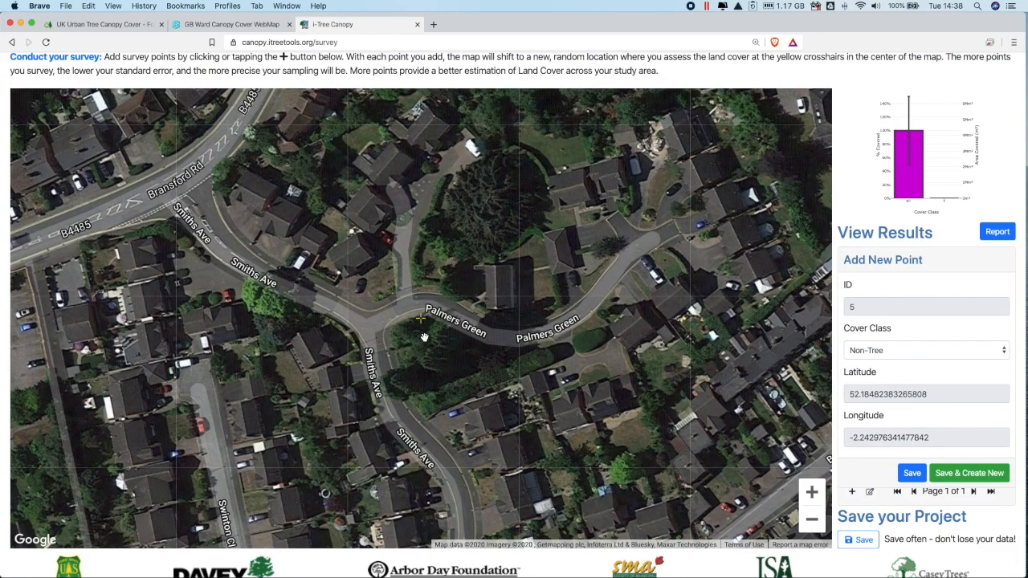
click(811, 491)
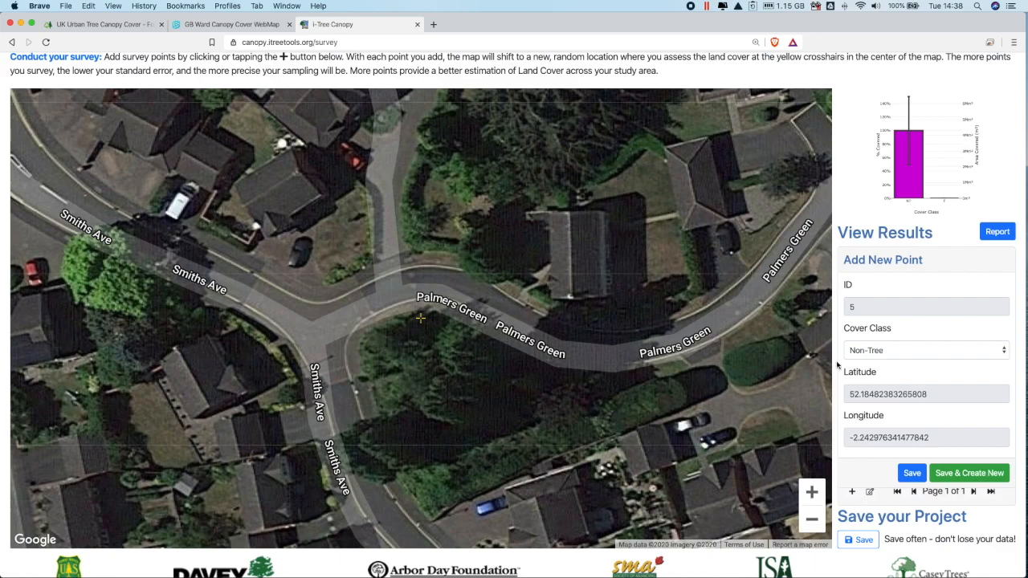
click(973, 474)
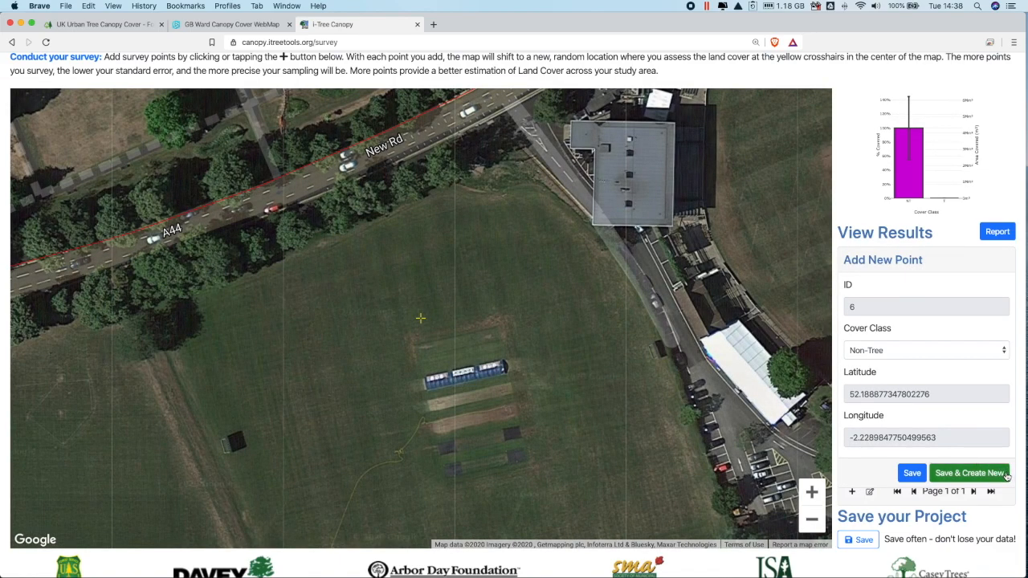
click(987, 474)
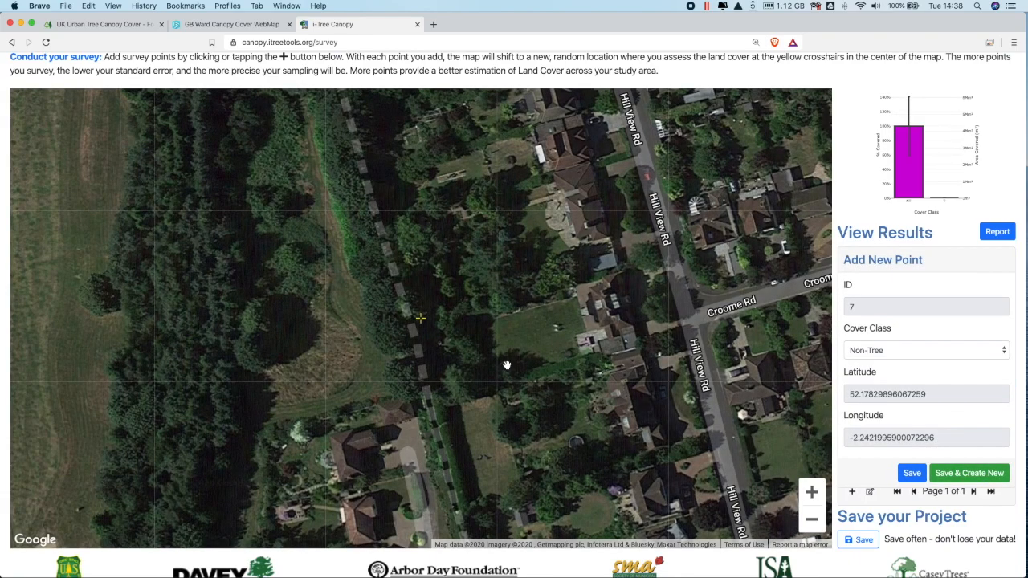
Step: Inspect the surroundings of survey point 7 near Hill View Rd, save it as Tree and create the next point
click(514, 348)
drag(515, 347, 557, 374)
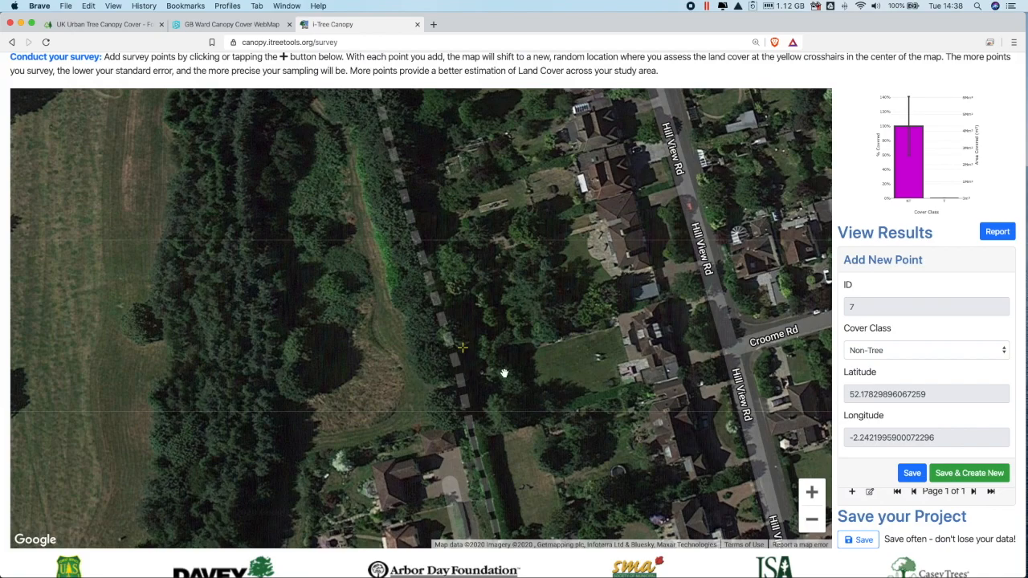
drag(447, 380, 464, 441)
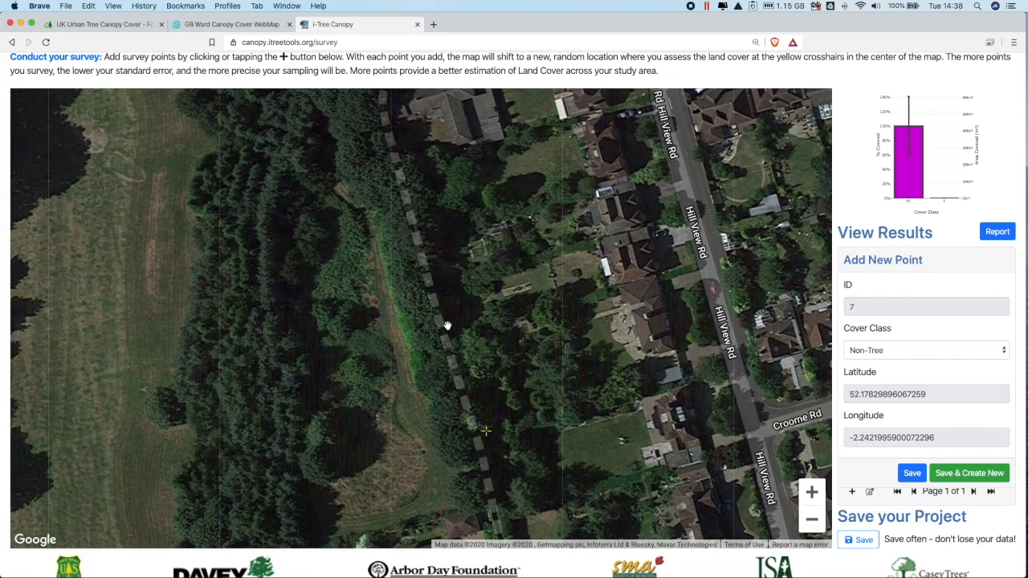
drag(558, 447, 489, 305)
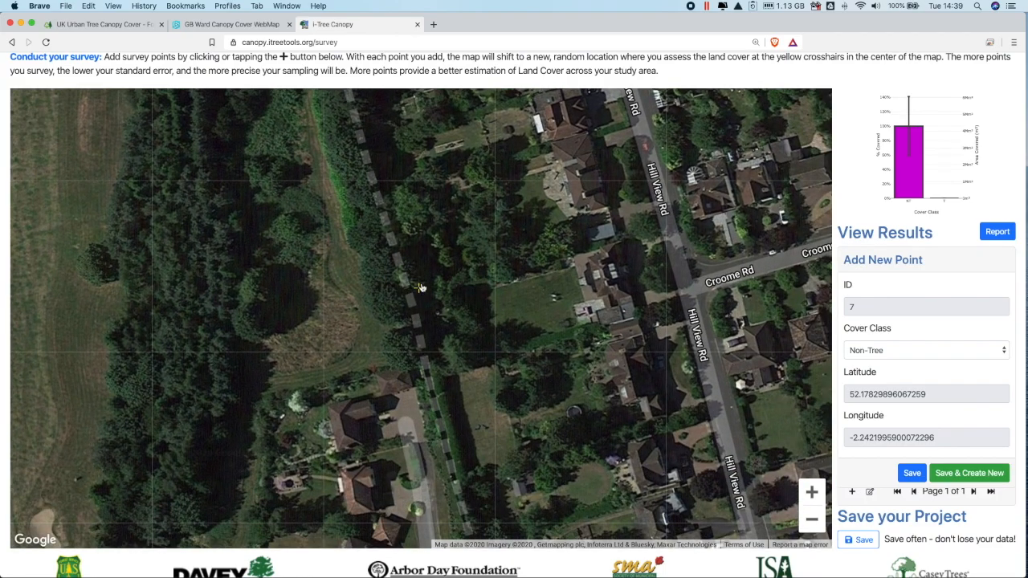
click(911, 355)
key(Return)
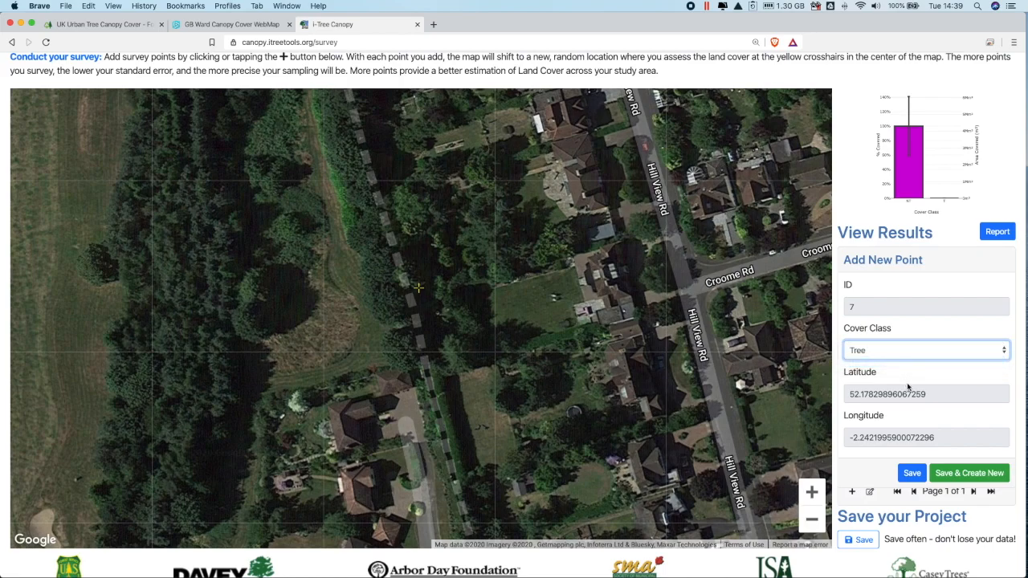
click(981, 478)
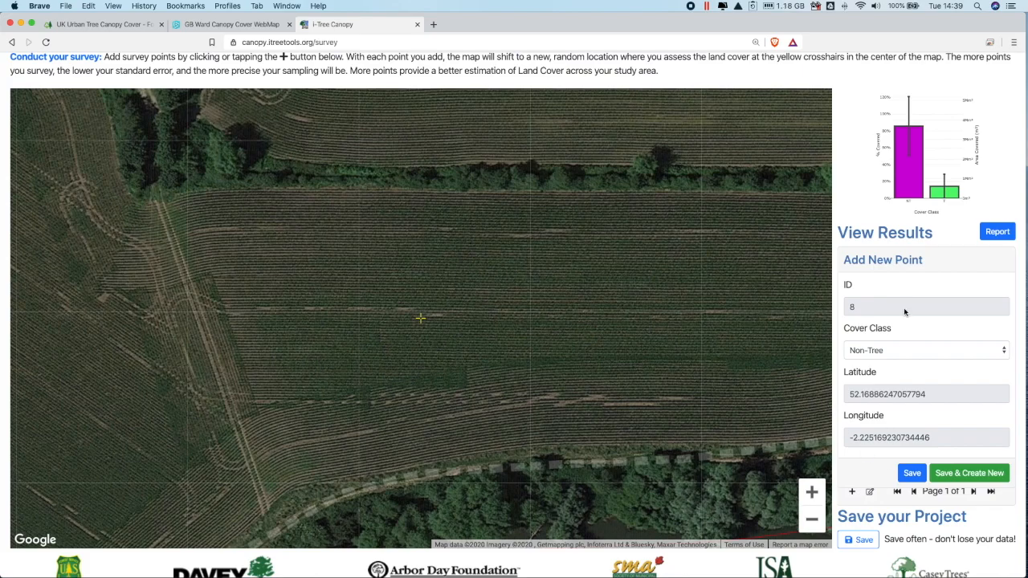
Step: Save survey point 8 as Non-Tree without creating another, and select point 1 in the results to show it on the map
click(911, 474)
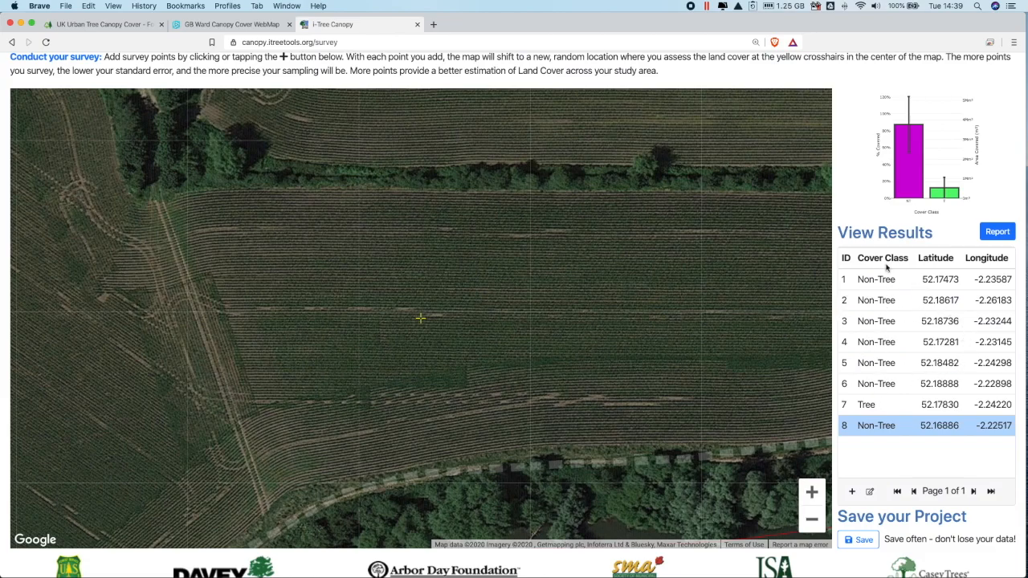
click(868, 281)
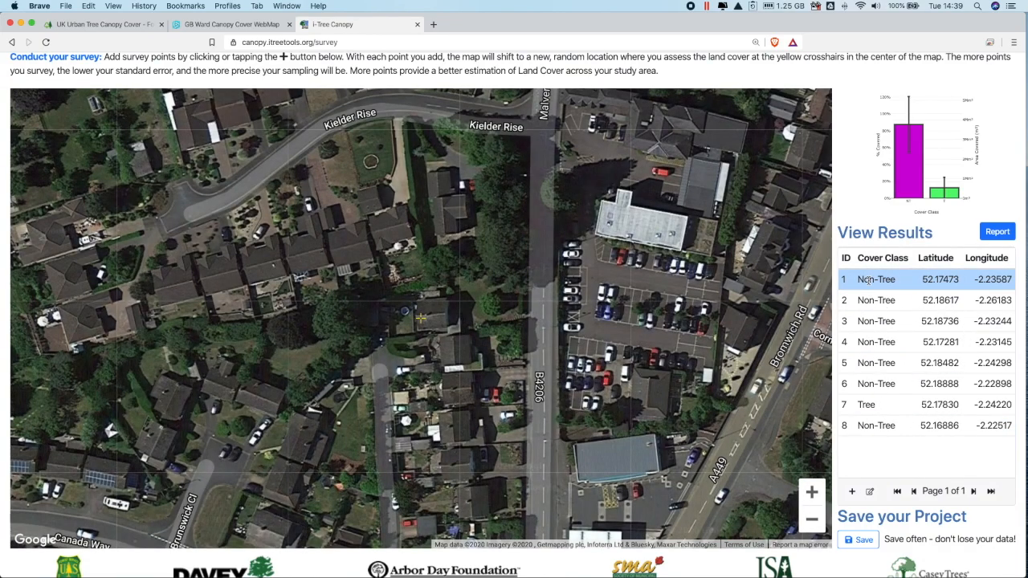
Step: Review saved survey points 2, 3, 4 and 7 on the map by selecting each in the results
click(870, 299)
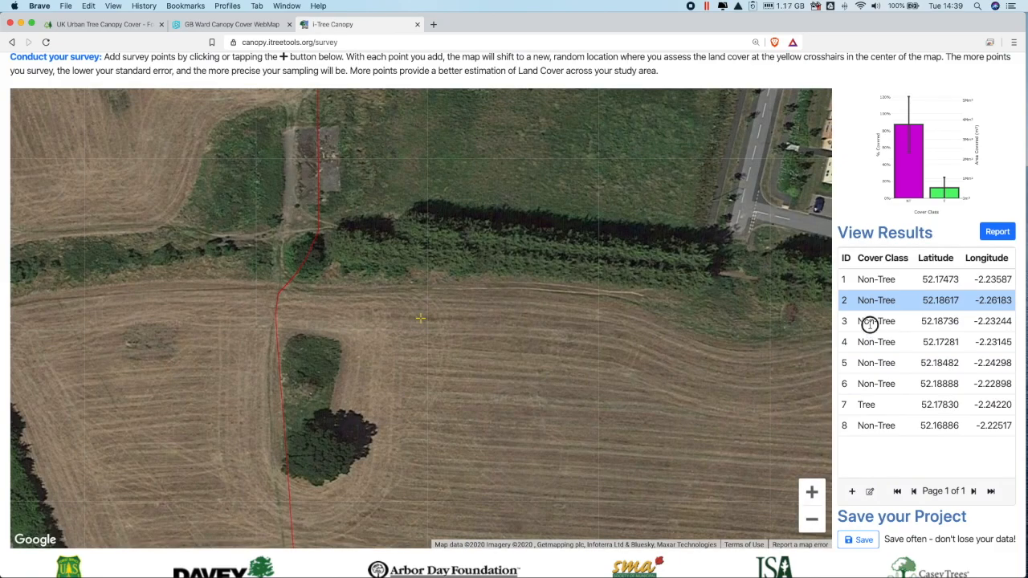
click(870, 323)
click(871, 342)
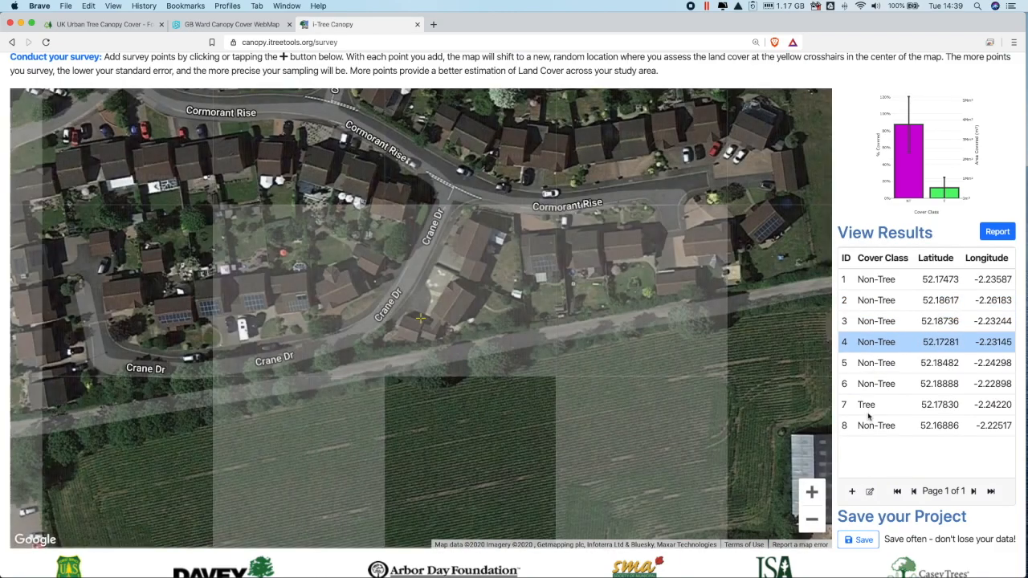
click(870, 405)
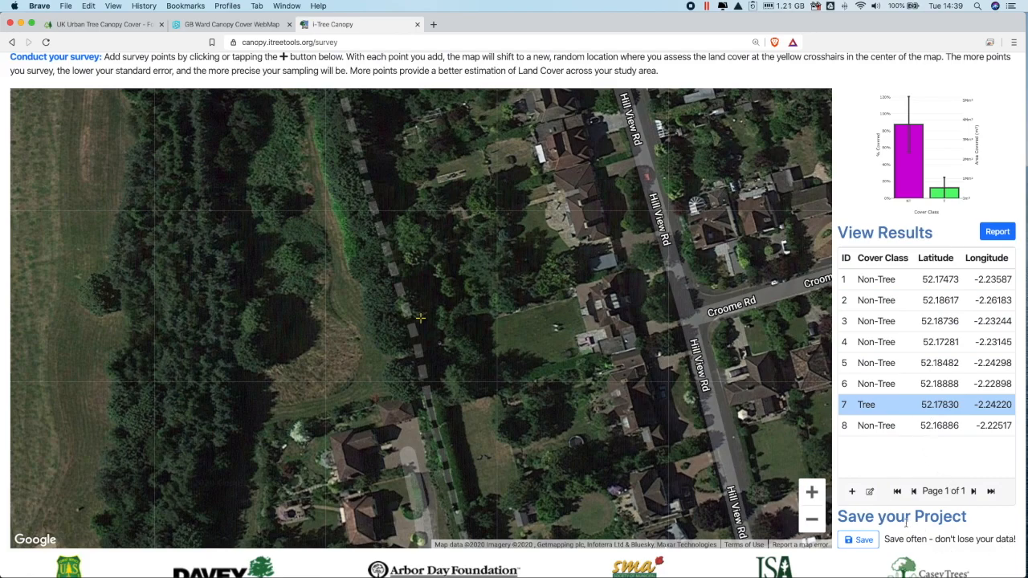
Step: Start saving the project and look up Bedwardine's ward code on the GB Ward Canopy Cover WebMap for the file name
scroll(973, 524, down, 2)
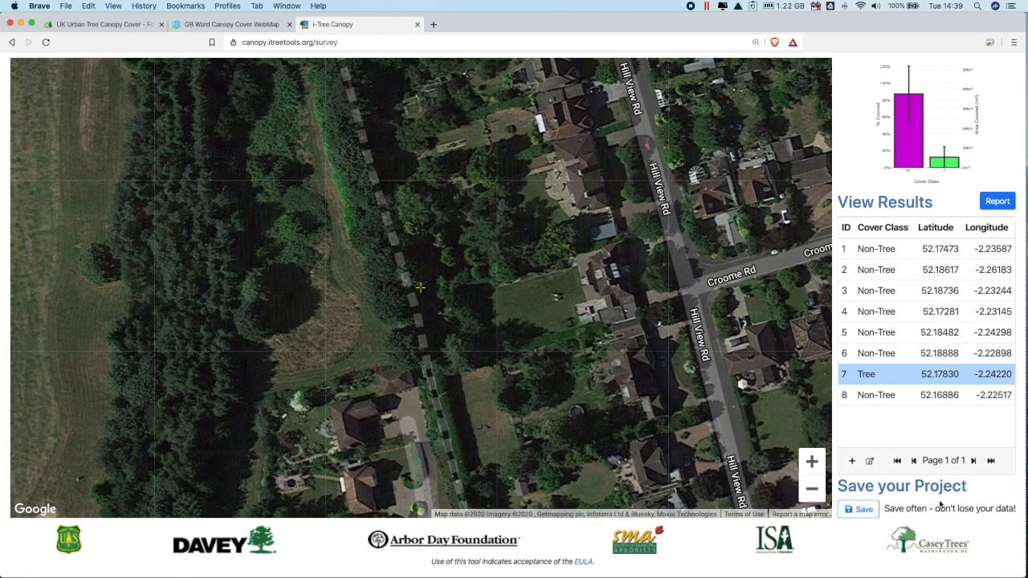
click(860, 510)
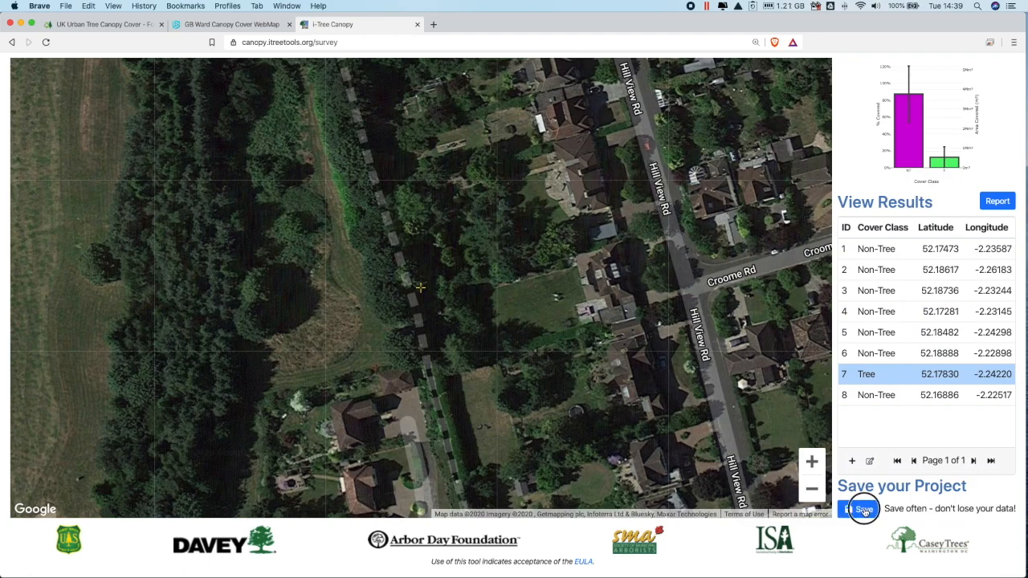
click(383, 149)
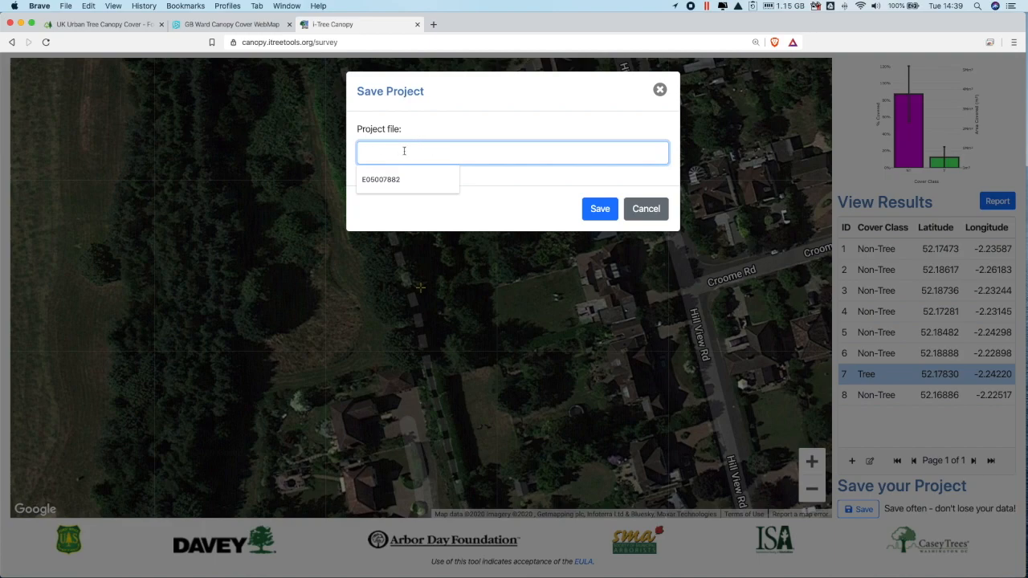
click(416, 134)
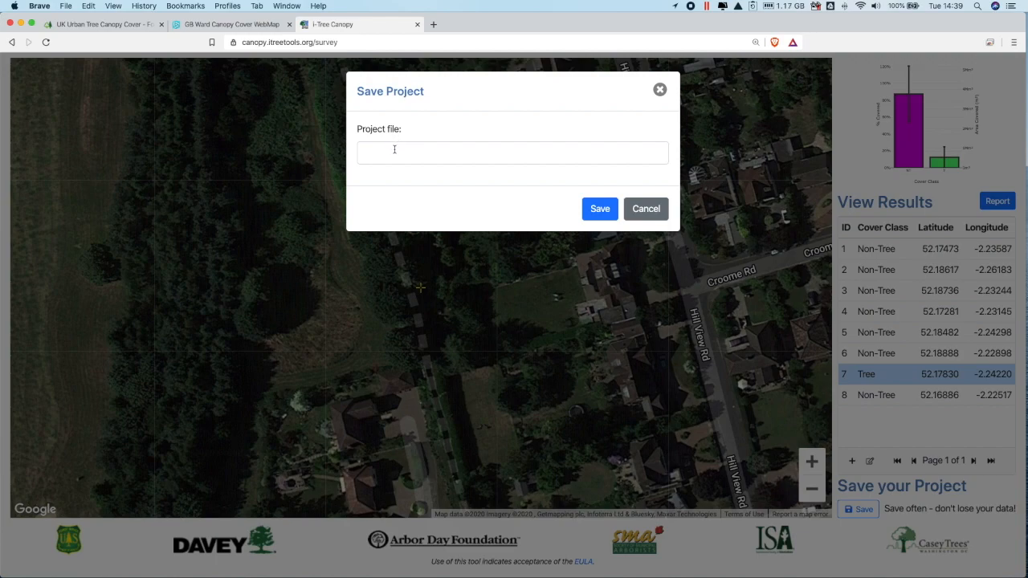
click(107, 26)
click(255, 30)
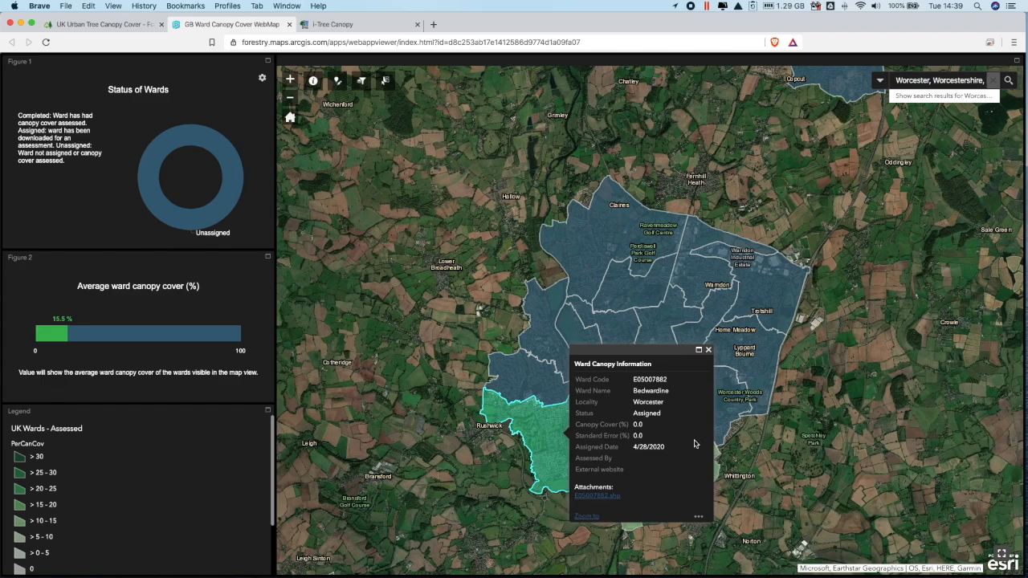
drag(634, 379, 679, 390)
Step: Back in i-Tree Canopy, save the project file as E05007882 in the iTree tutorial folder and dismiss the download notice
click(351, 25)
click(390, 150)
click(401, 179)
click(594, 209)
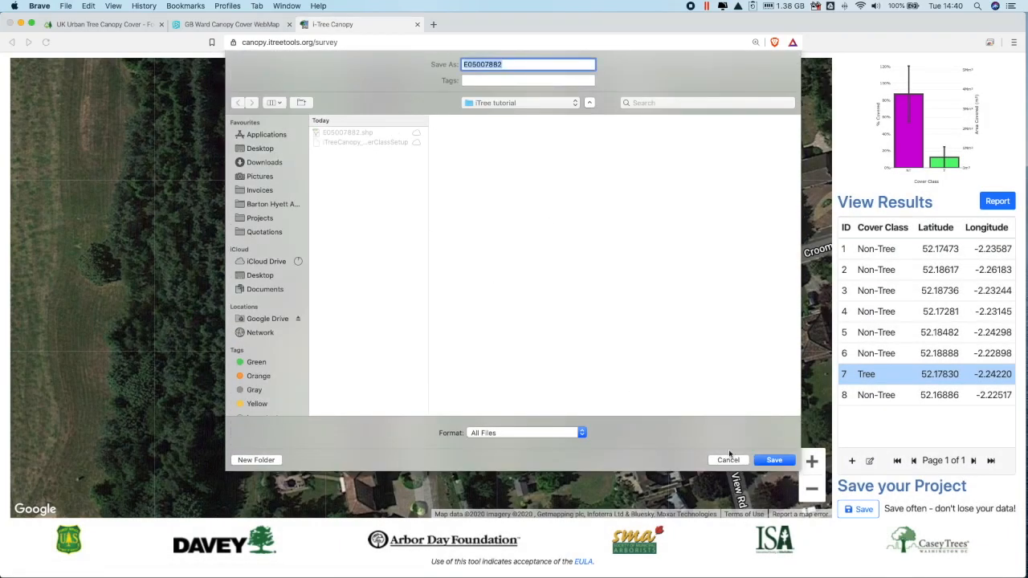
click(769, 460)
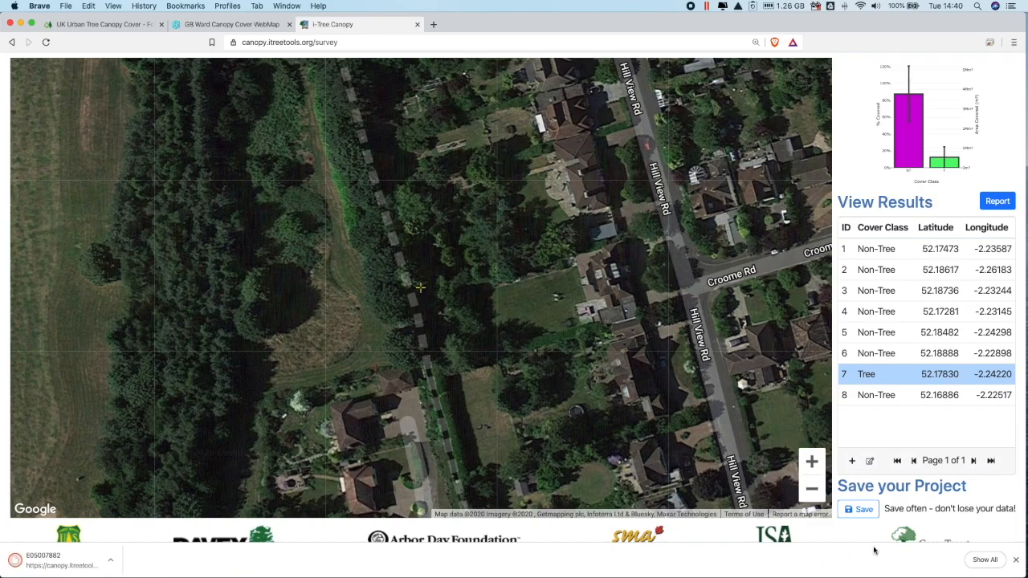
click(1015, 560)
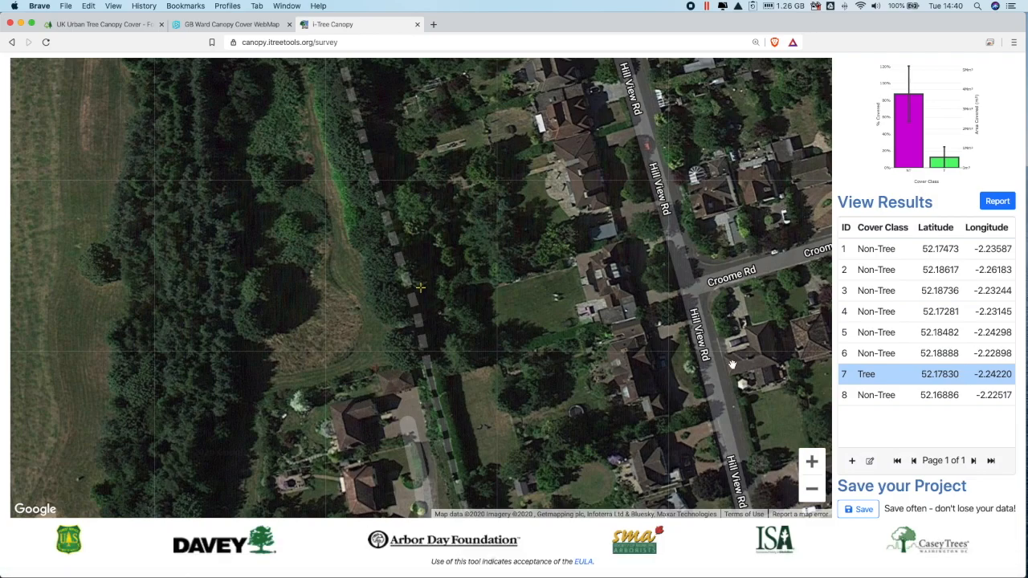
Step: Open the survey report and examine the percentage cover and standard error of the Non-Tree and Tree classes
scroll(911, 273, up, 1)
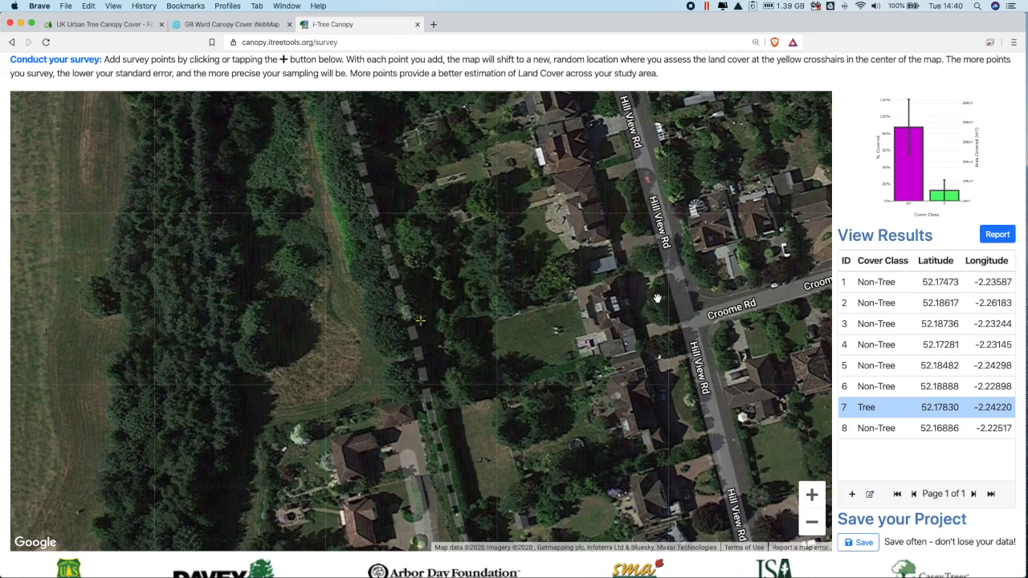
scroll(790, 257, down, 1)
scroll(915, 265, up, 2)
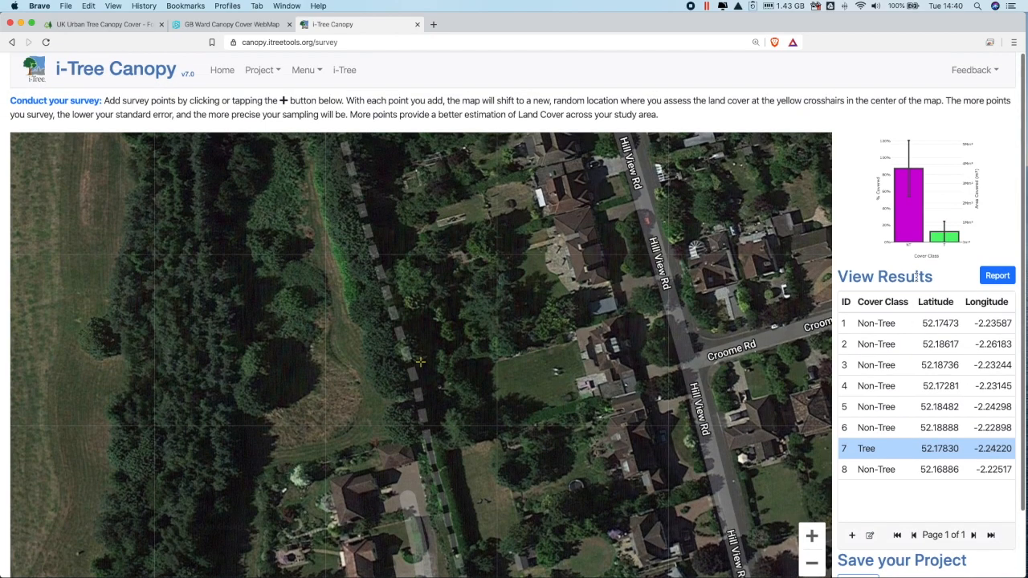
click(997, 275)
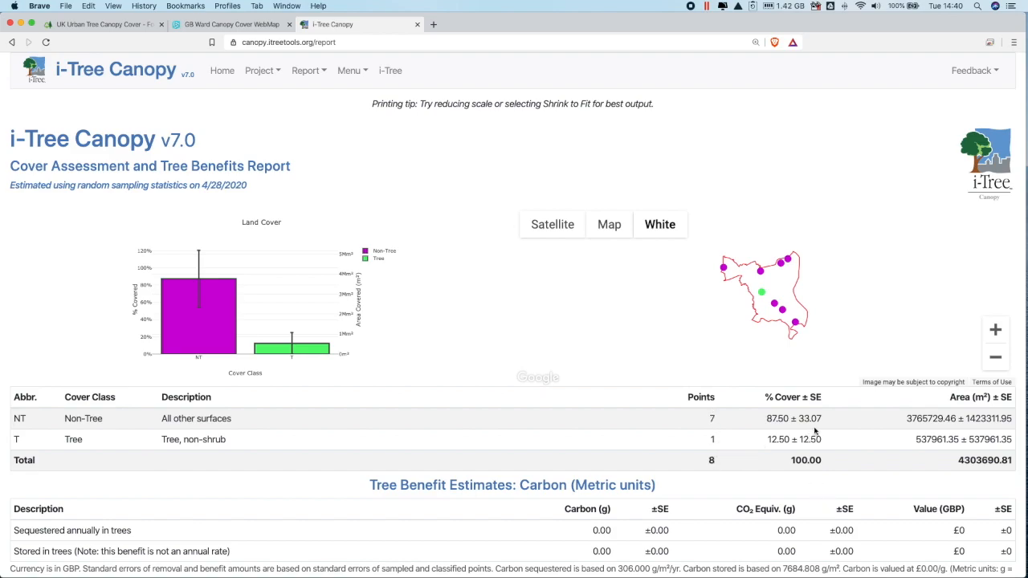
drag(766, 418, 788, 418)
drag(768, 439, 789, 439)
drag(800, 439, 822, 419)
drag(799, 418, 822, 419)
click(822, 436)
Step: Return to the survey and save point 9 as Non-Tree and point 10 near Alexander Rd as Tree, creating a new point after each
click(11, 42)
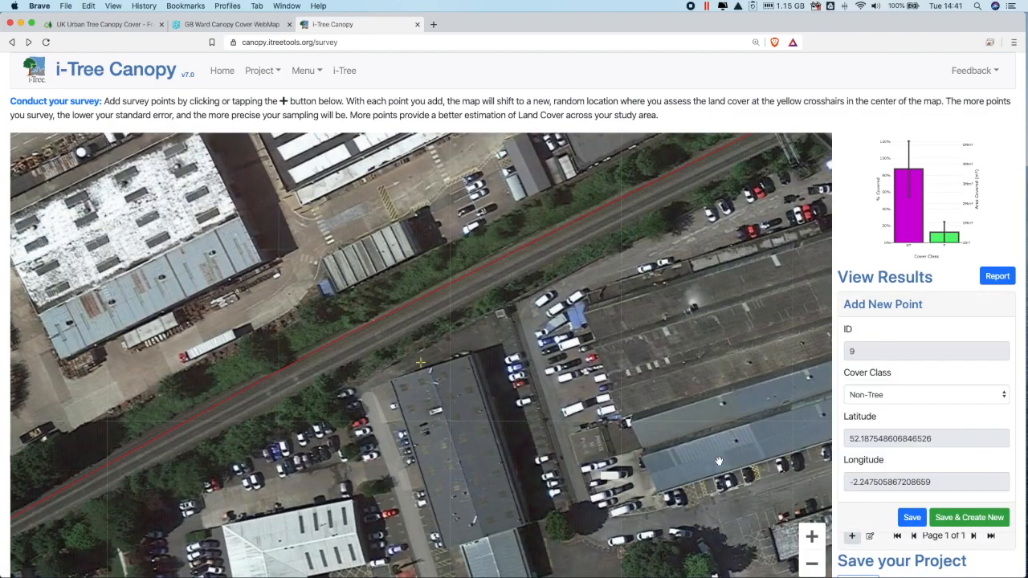
click(961, 518)
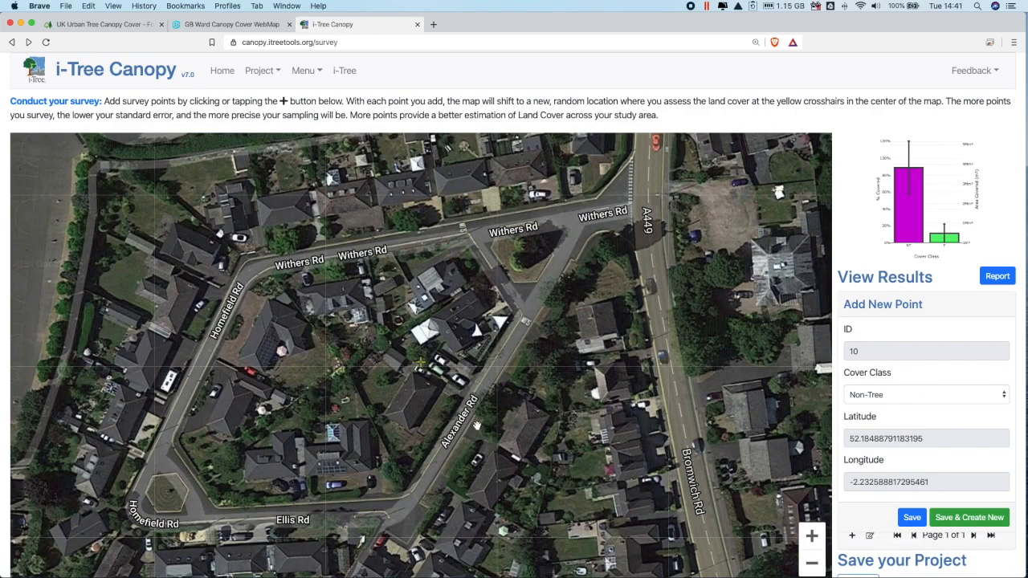
click(812, 537)
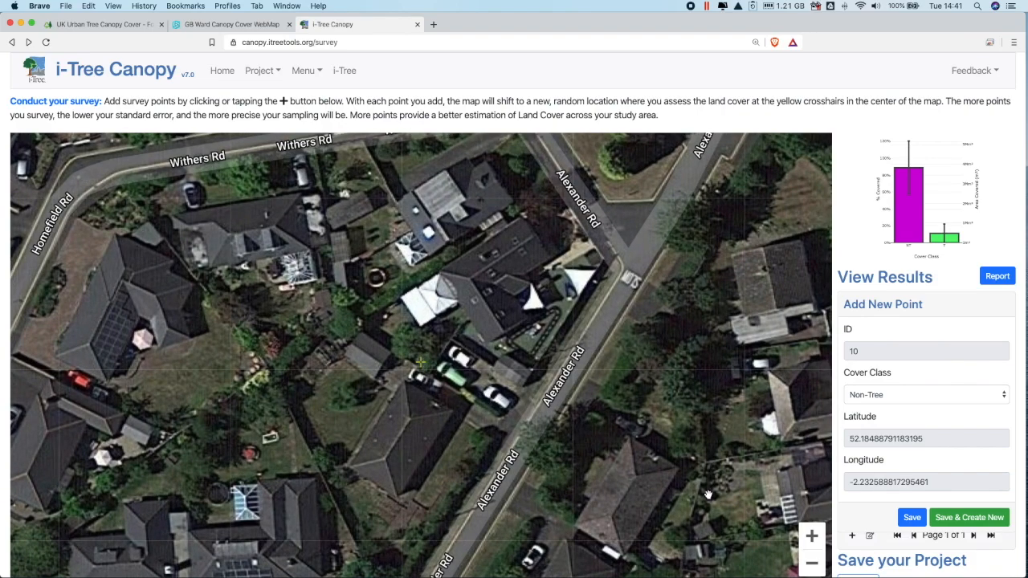
click(916, 395)
click(913, 406)
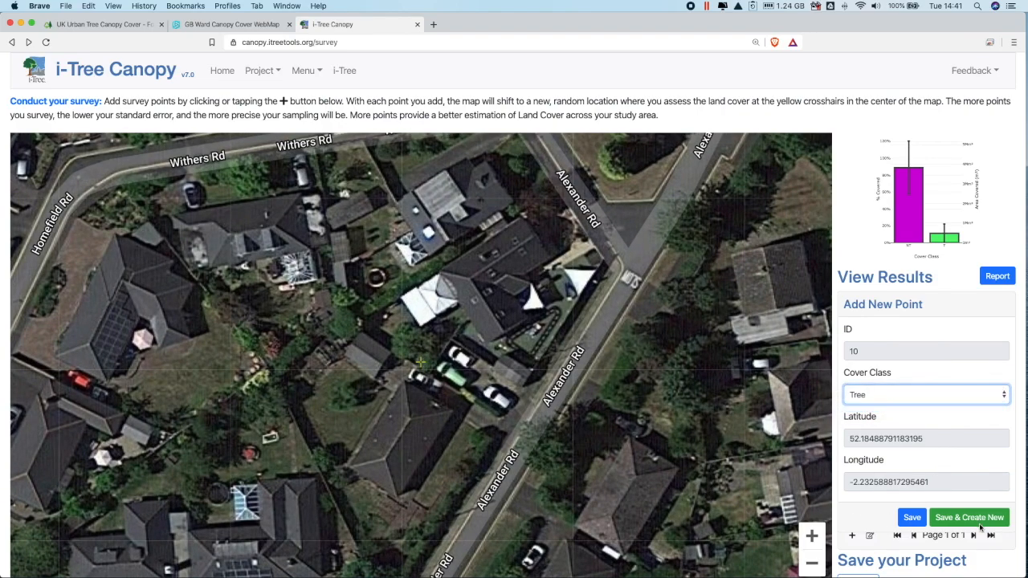
click(966, 518)
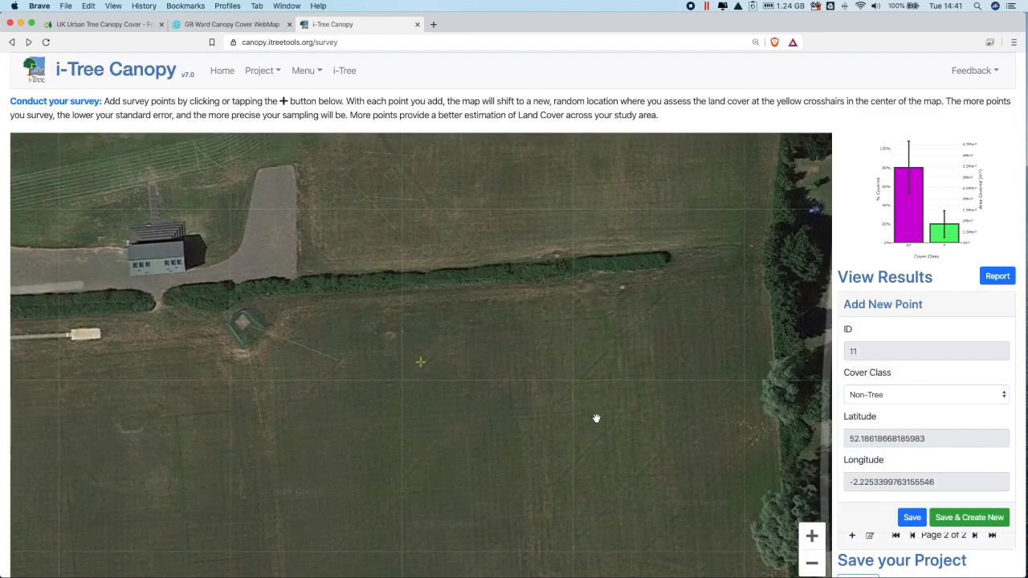
Step: View the report for the 376-point survey with its point map on satellite imagery, and return to the survey
scroll(596, 418, down, 1)
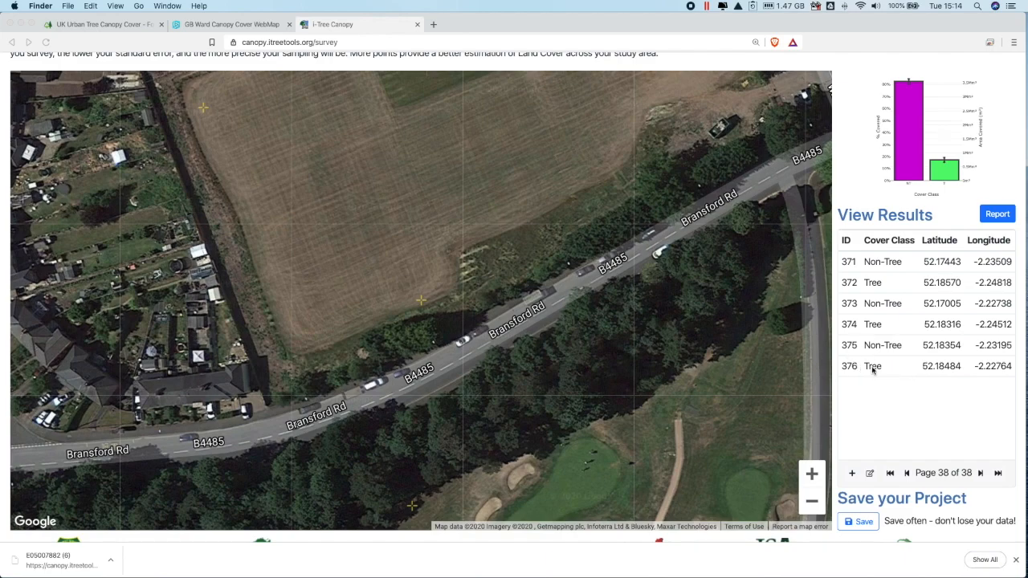
click(997, 214)
click(997, 214)
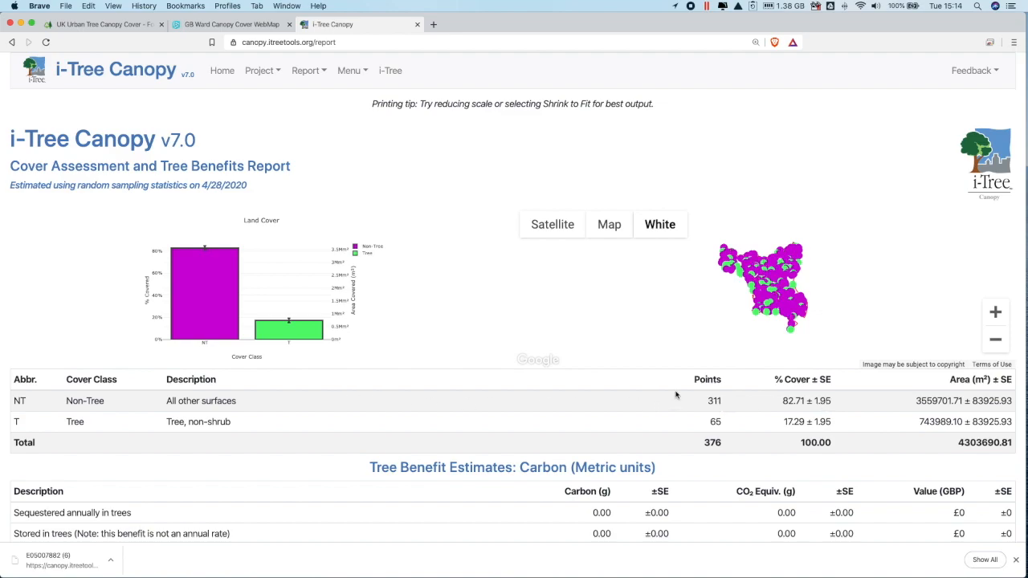
click(561, 233)
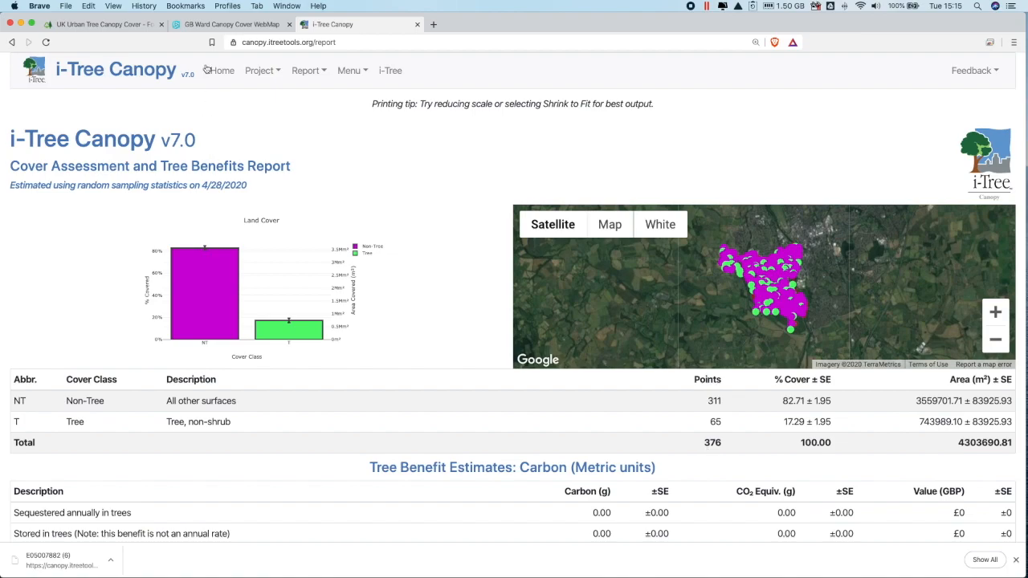
click(11, 42)
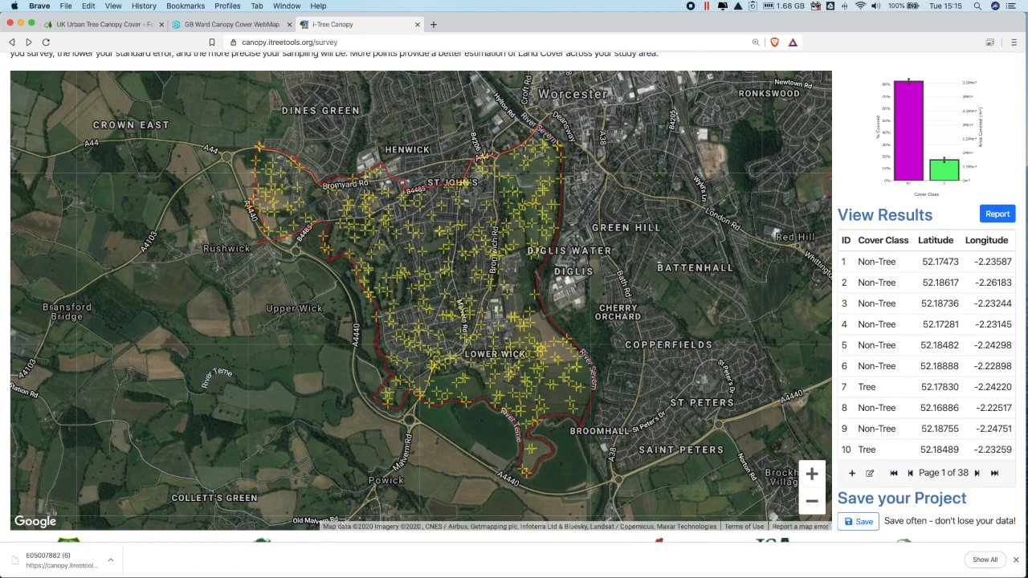
Step: Check the results submission requirements in the Ward Project User Guide PDF in Acrobat against the i-Tree Canopy report
drag(401, 577, 332, 22)
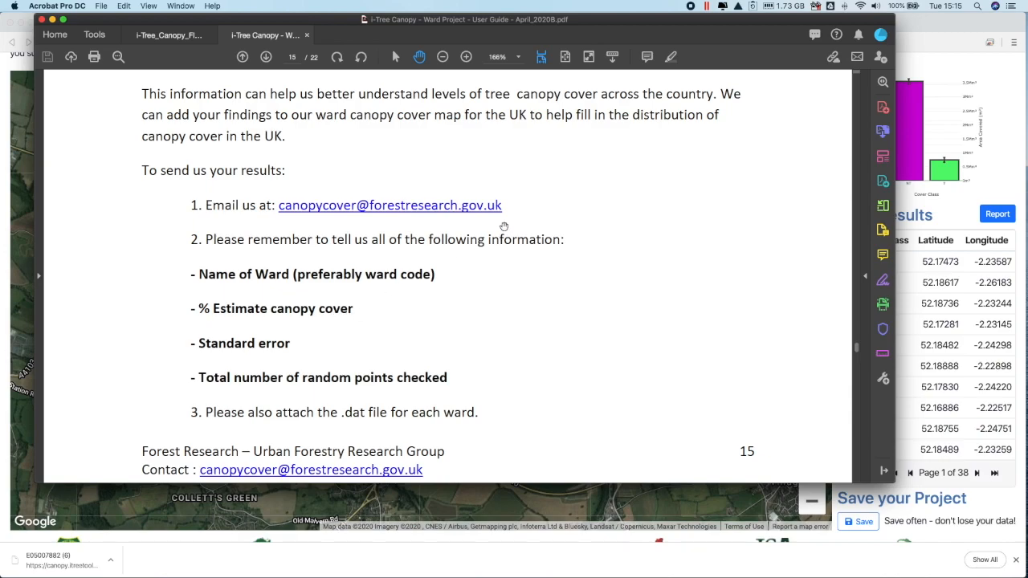
click(940, 43)
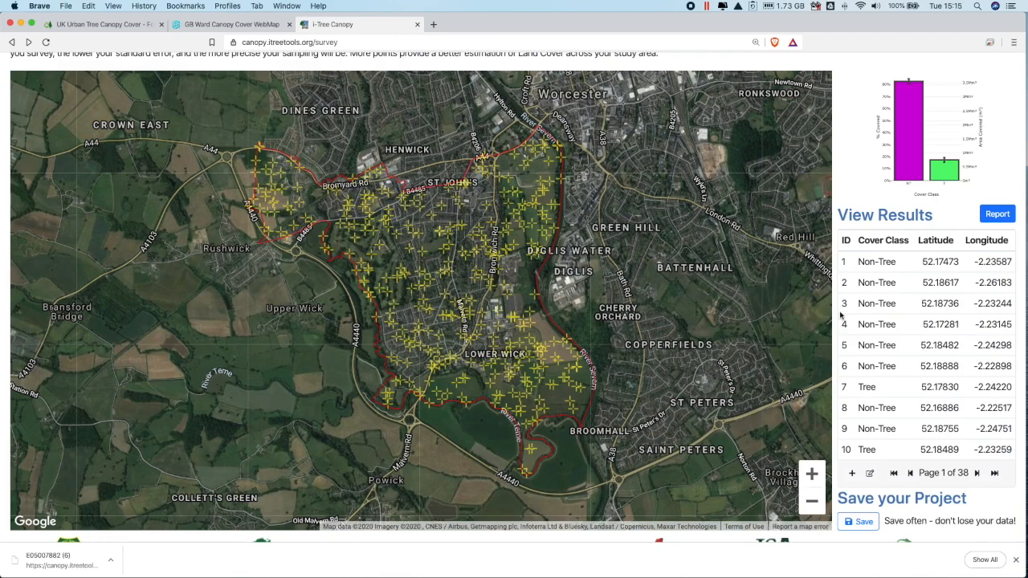
click(994, 215)
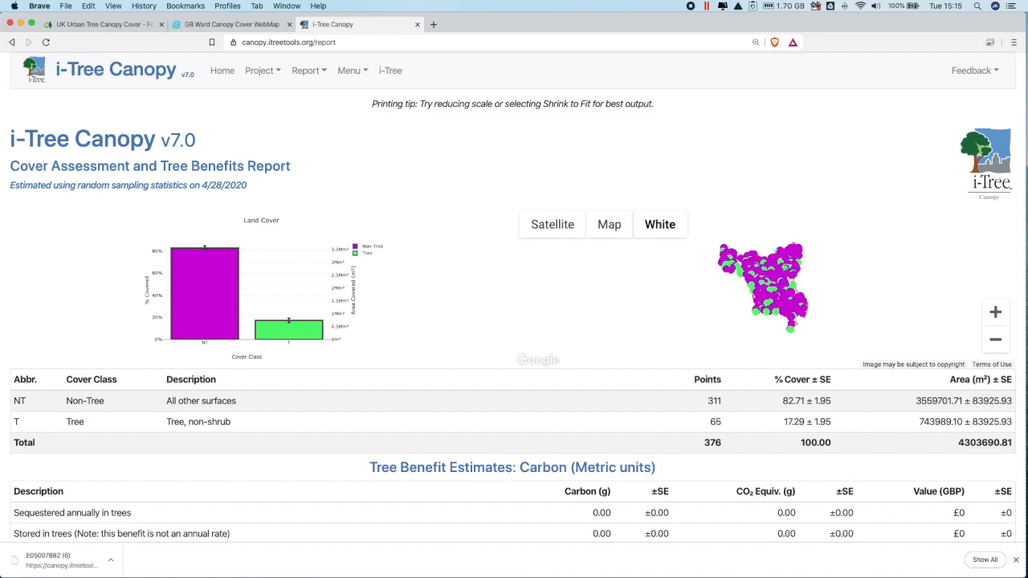
key(super+Tab)
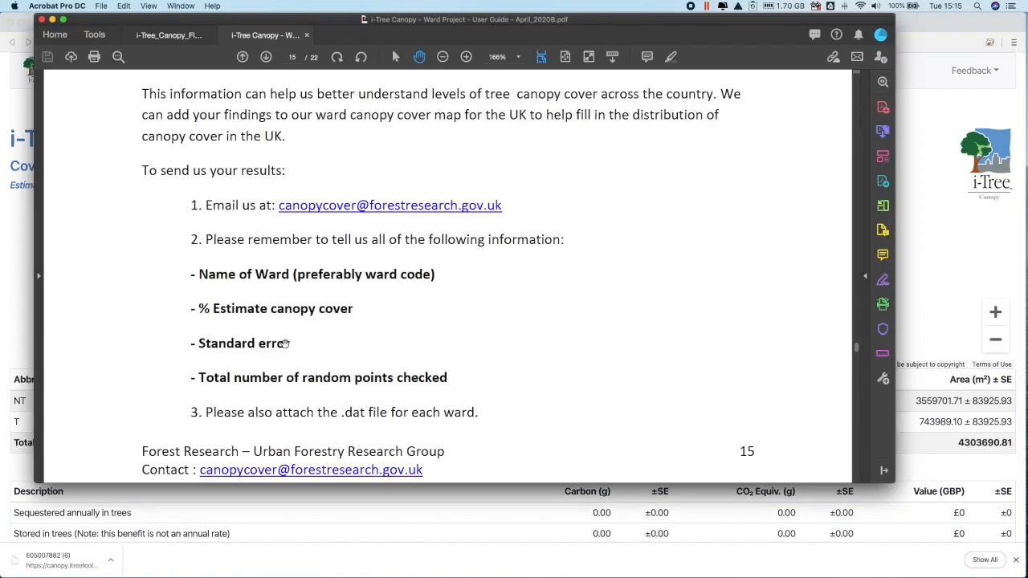